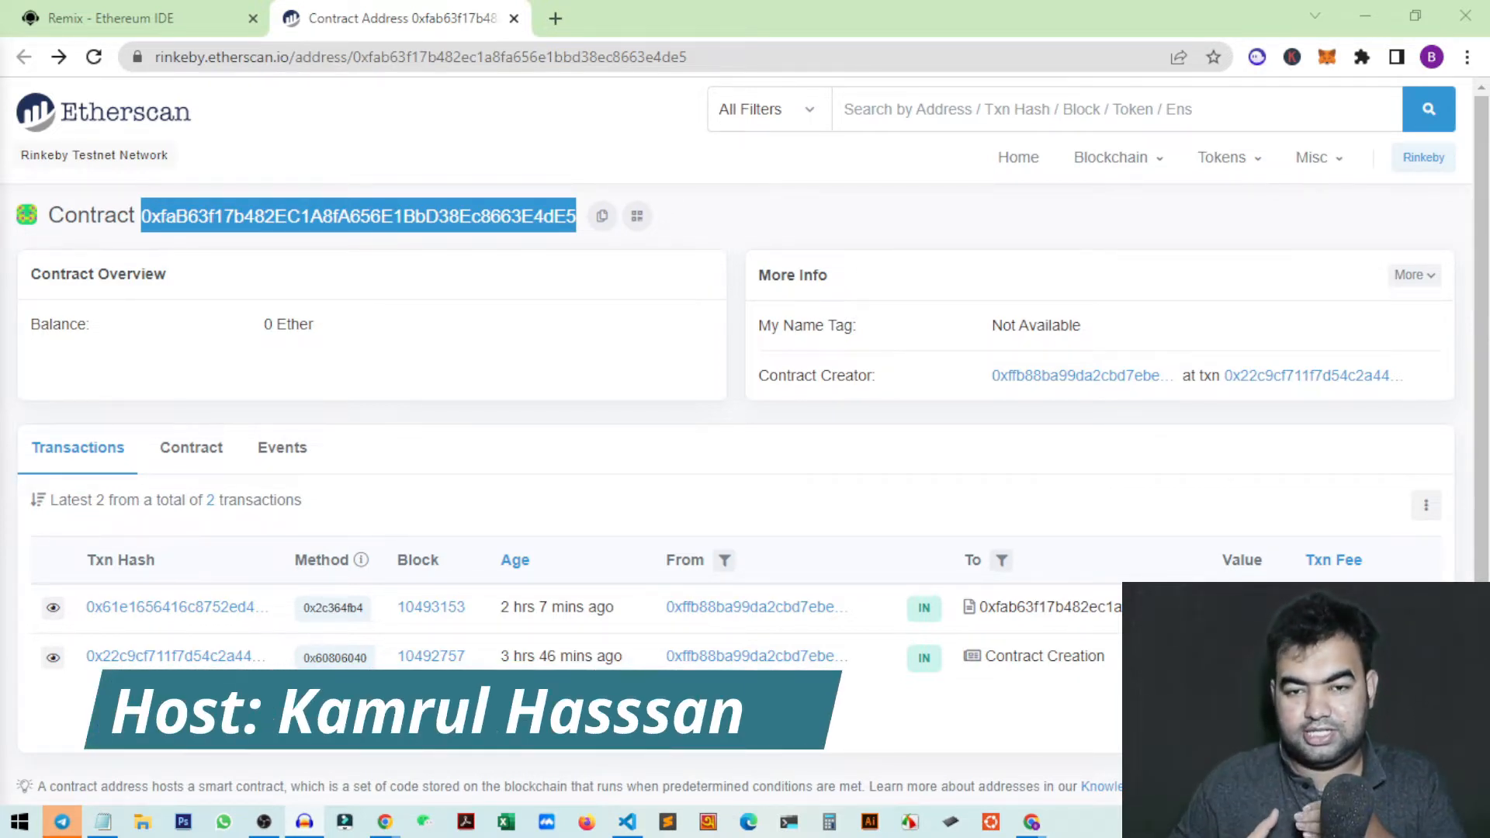
# Look at the certifi.sol contract source in Remix, and return to the contract's page on Rinkeby Etherscan
pyautogui.click(602, 216)
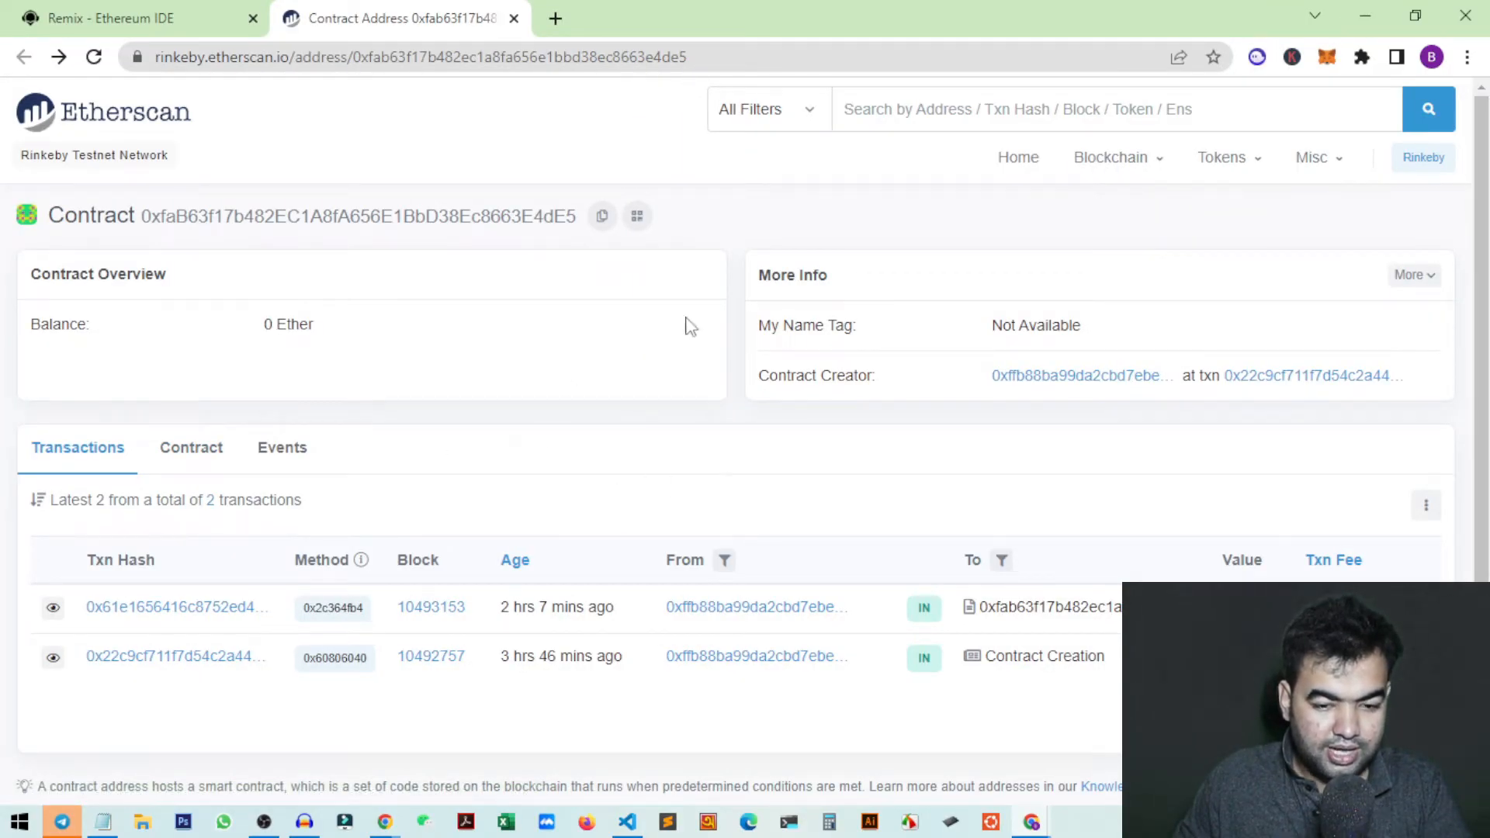
pyautogui.click(601, 218)
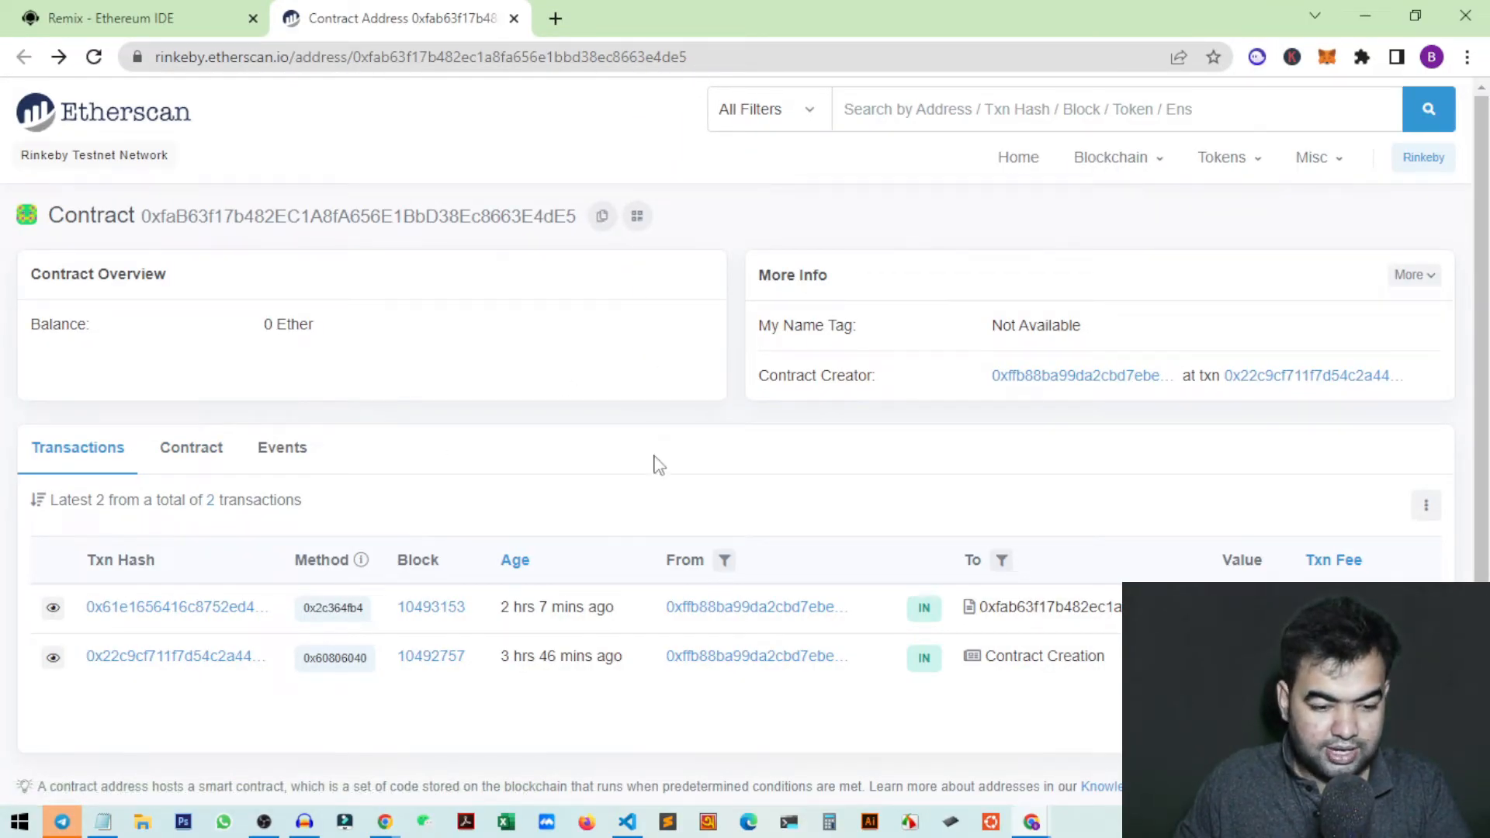
pyautogui.click(117, 18)
pyautogui.scroll(2, 350, 495)
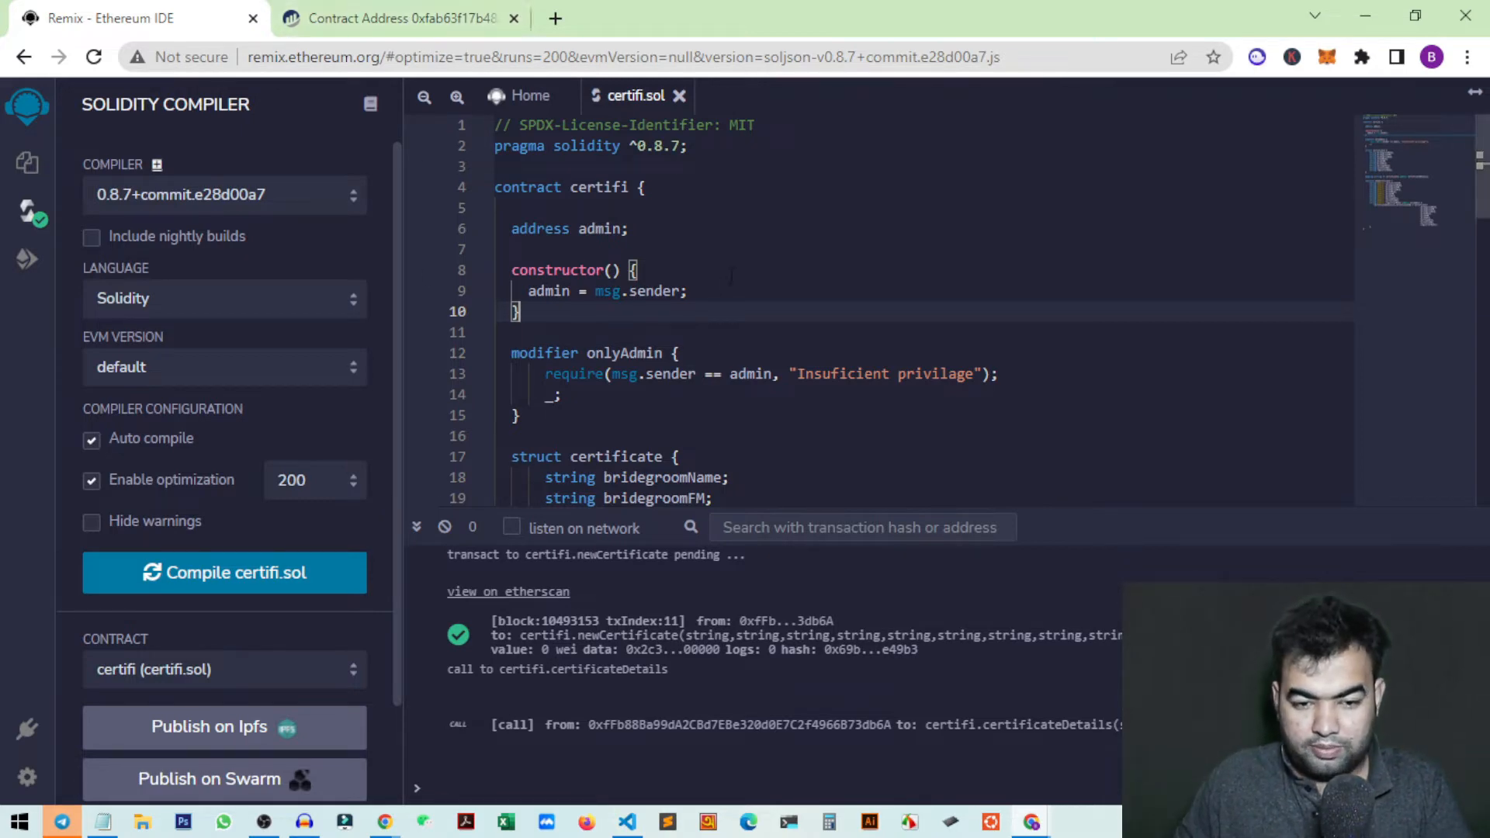
pyautogui.click(404, 11)
pyautogui.scroll(-1, 784, 419)
pyautogui.scroll(1, 784, 420)
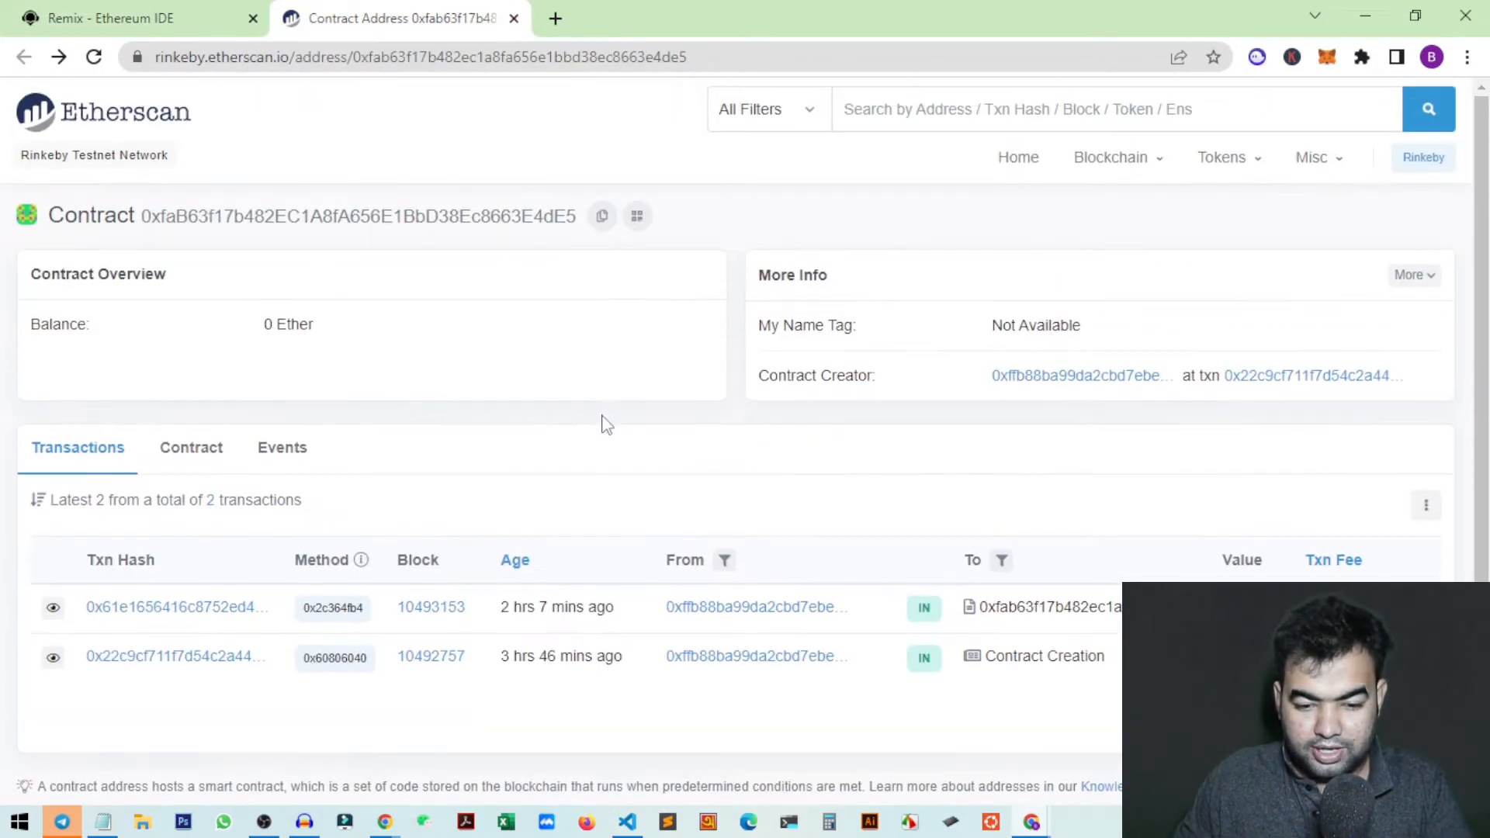
# Copy the contract's address from its page and search Etherscan for that address
pyautogui.click(603, 216)
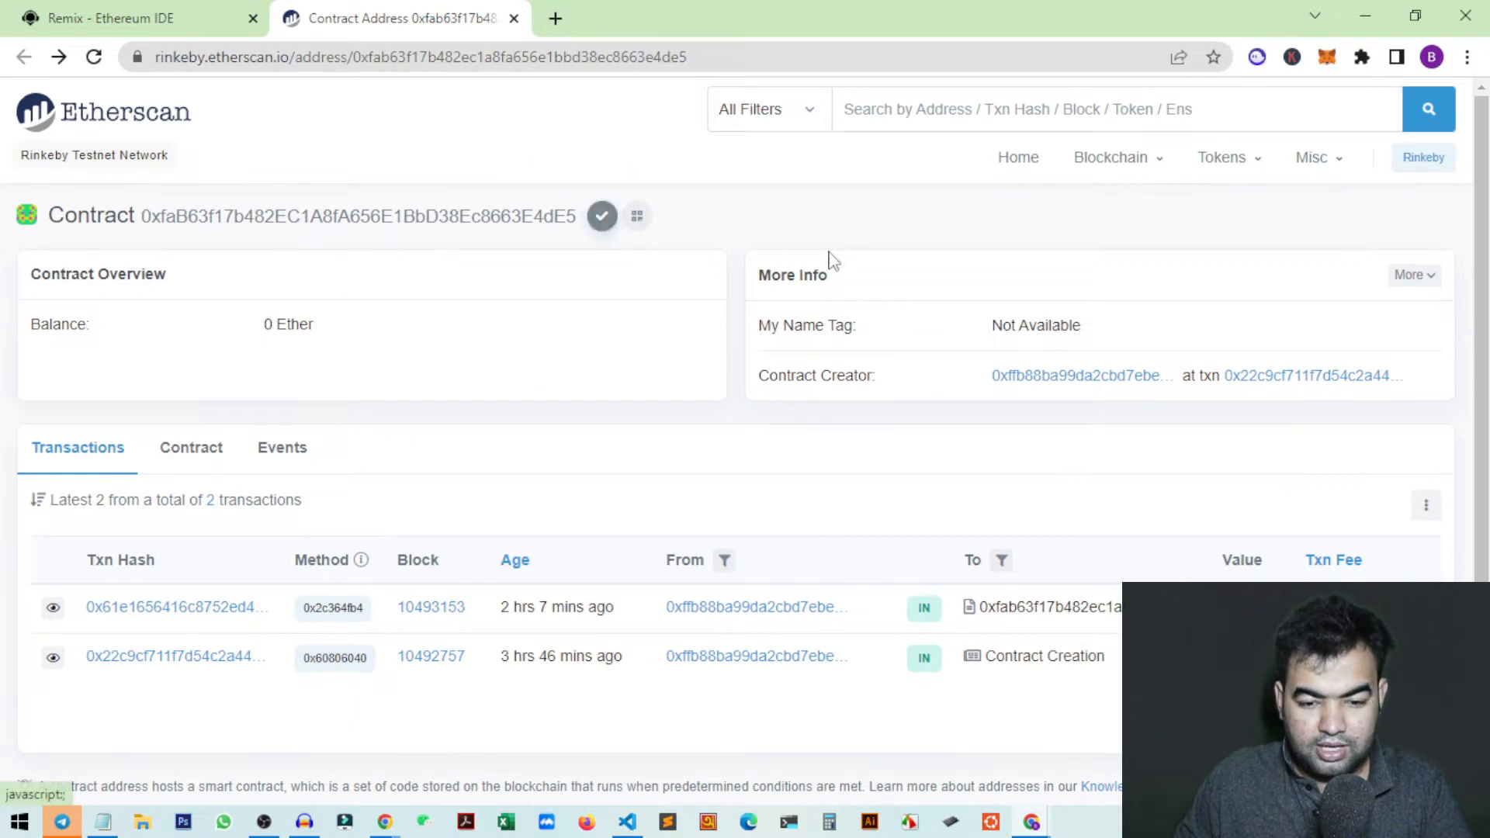
pyautogui.click(602, 217)
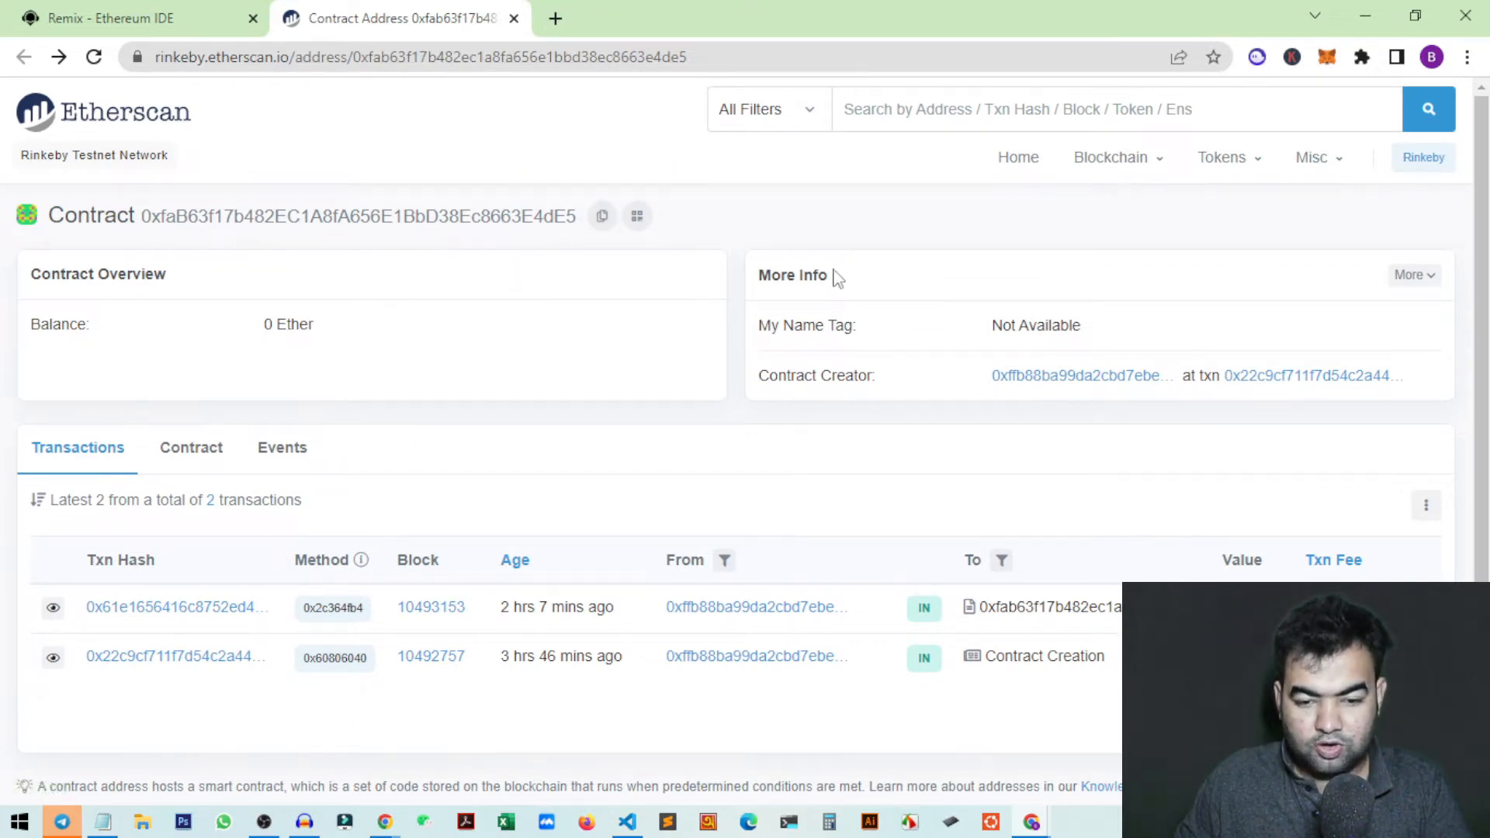
pyautogui.hotkey('ctrl', 'v')
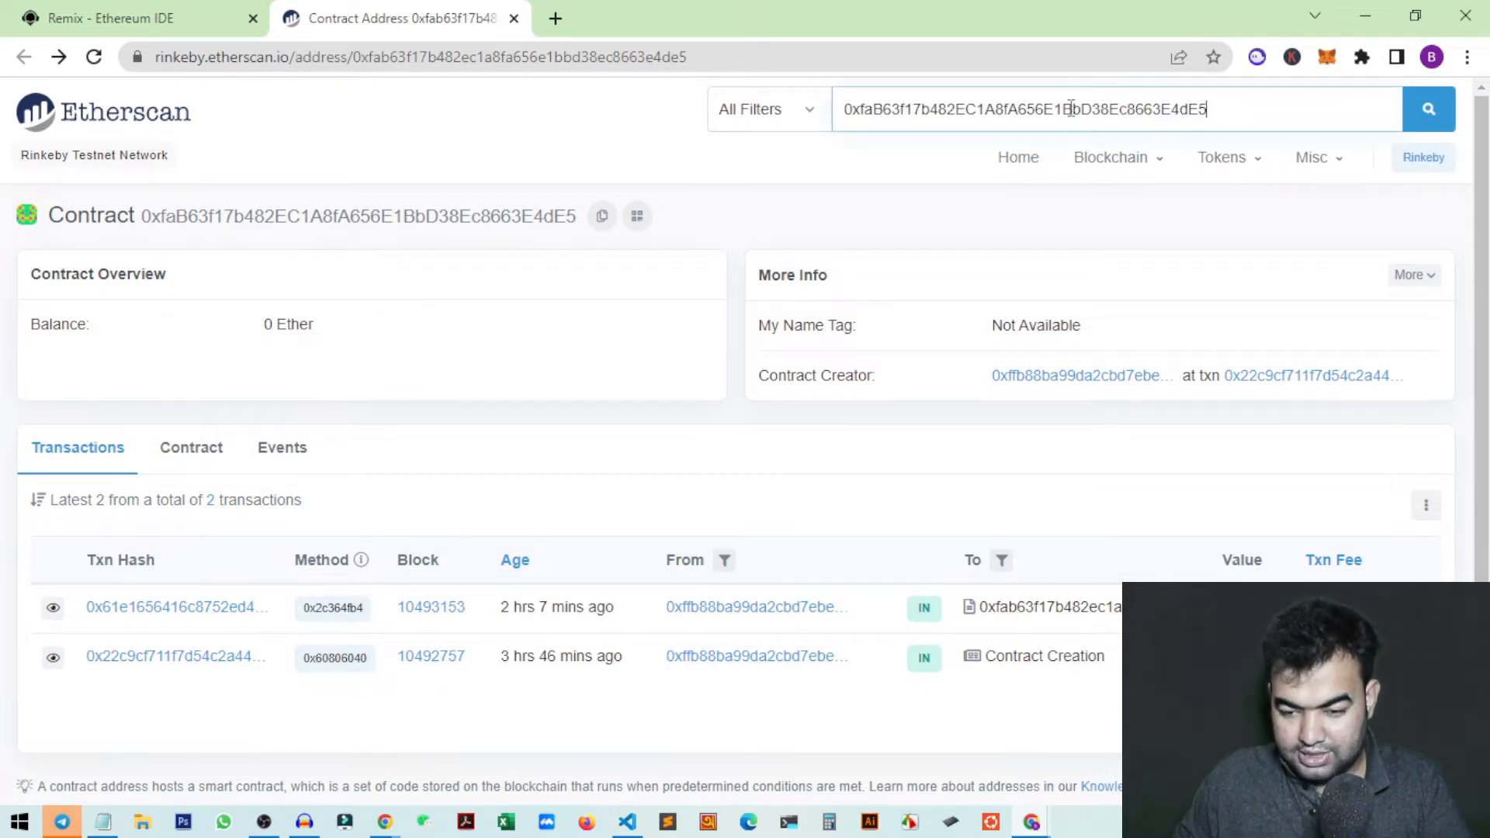
pyautogui.click(1409, 117)
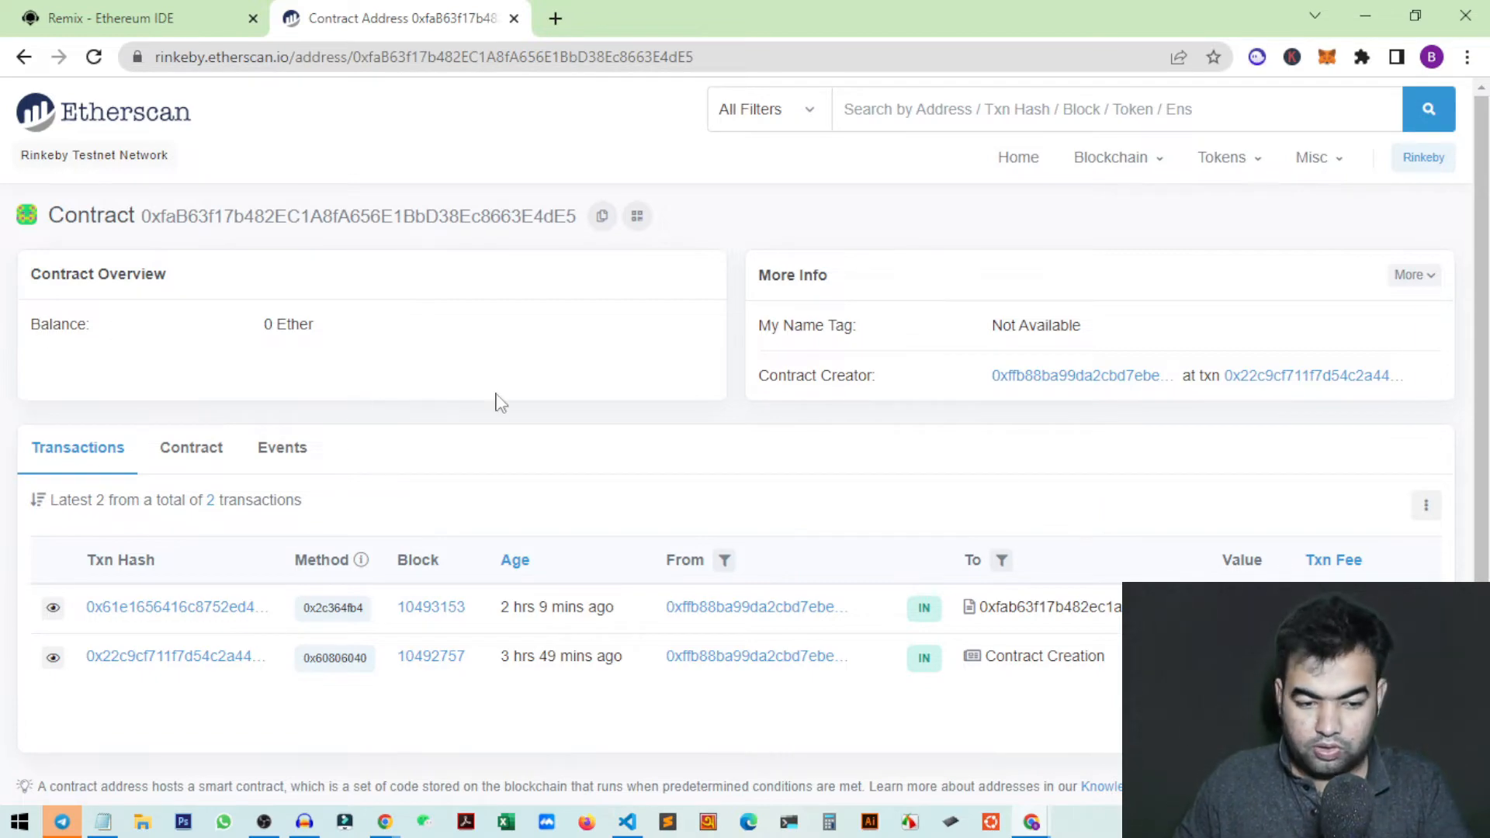
# Open the contract's code view and start Verify and Publish for its source code
pyautogui.scroll(-3, 1260, 578)
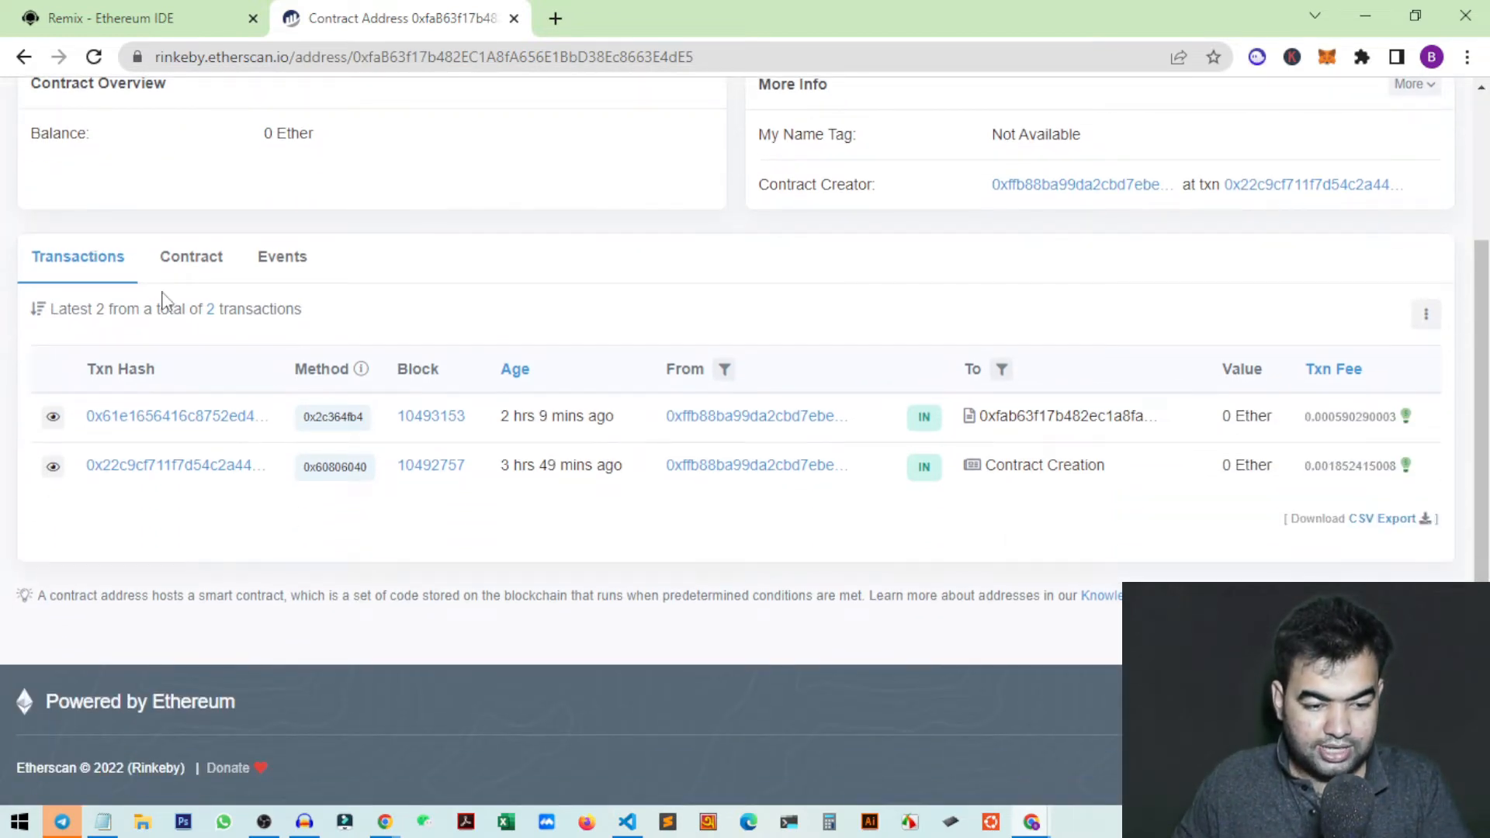
pyautogui.click(194, 264)
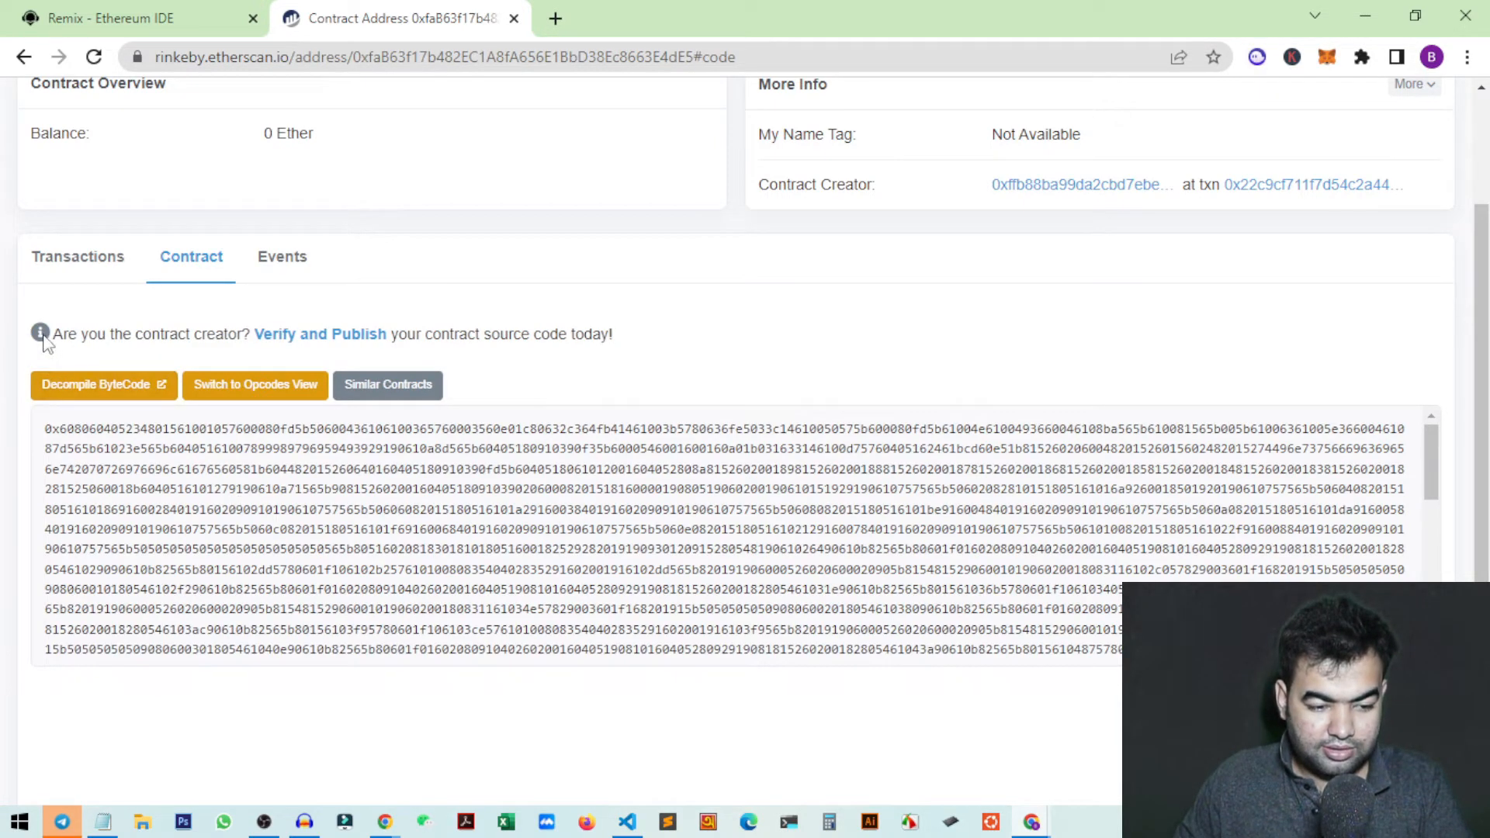
pyautogui.moveTo(55, 336); pyautogui.dragTo(248, 335)
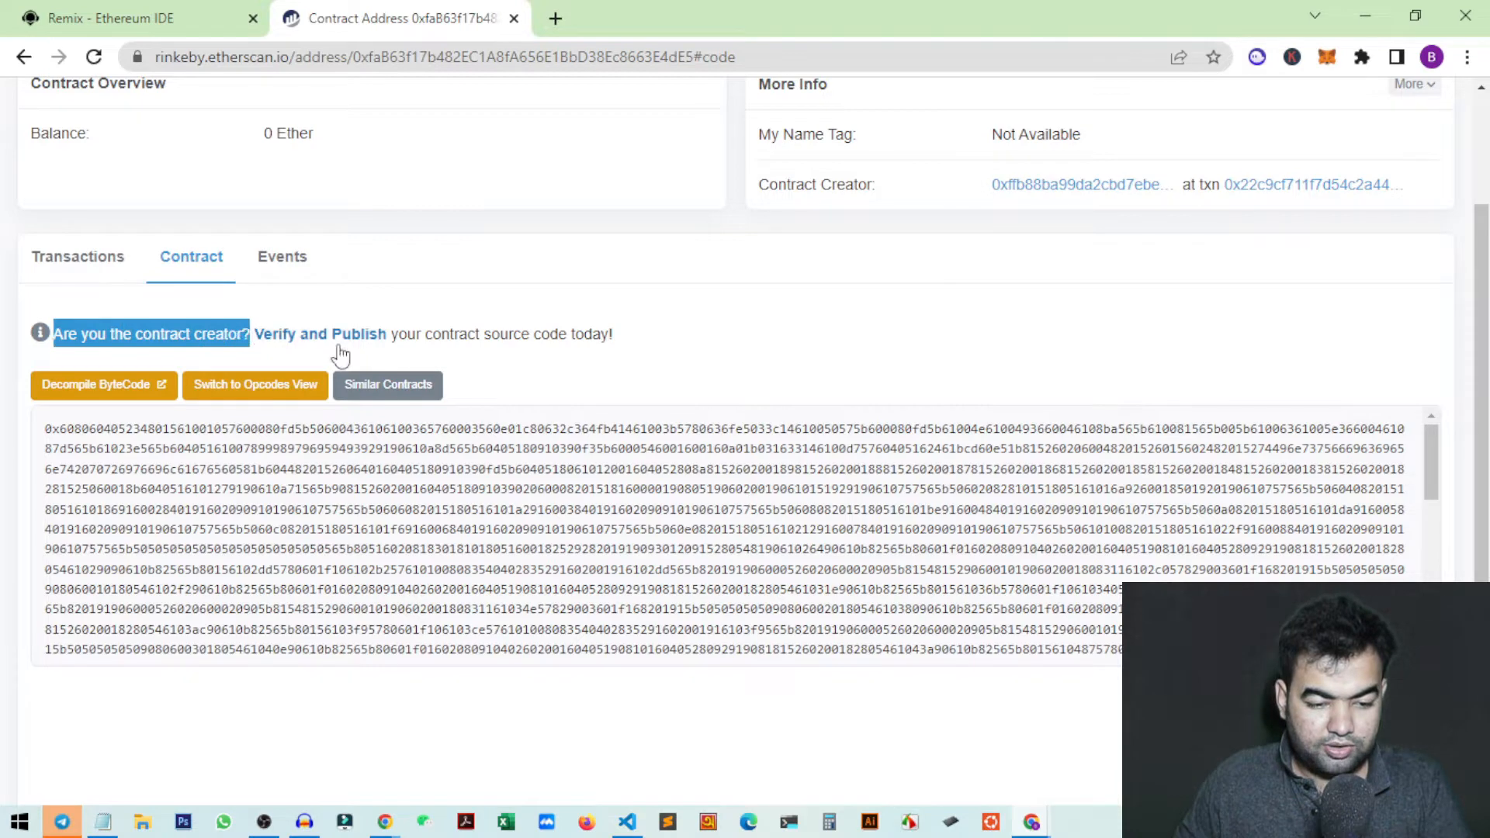
pyautogui.click(835, 330)
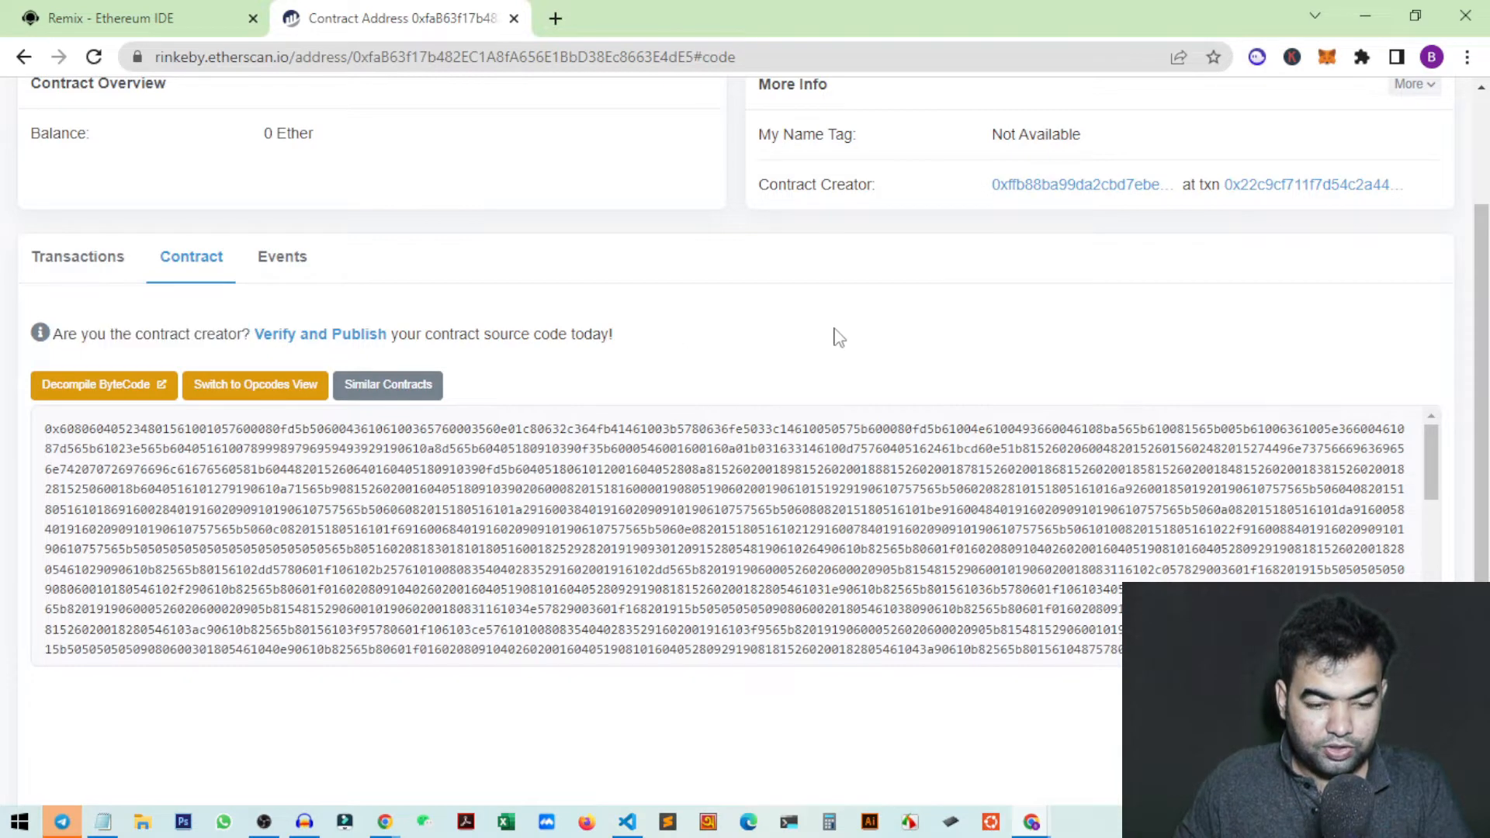
pyautogui.click(323, 342)
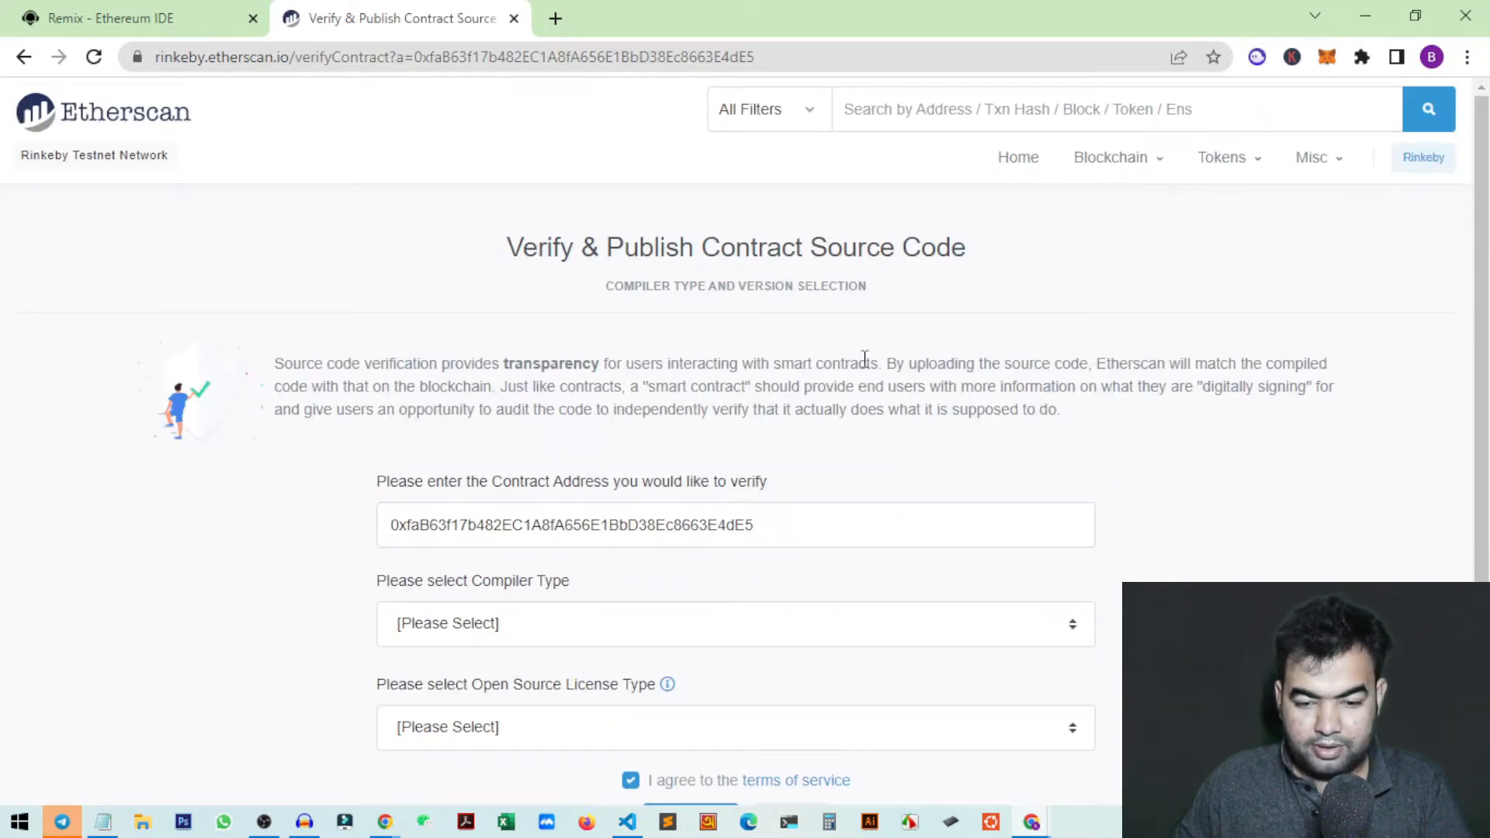
# Set the compiler type to Solidity (Single file) and check it against the contract files in the Remix workspace
pyautogui.scroll(-3, 1175, 449)
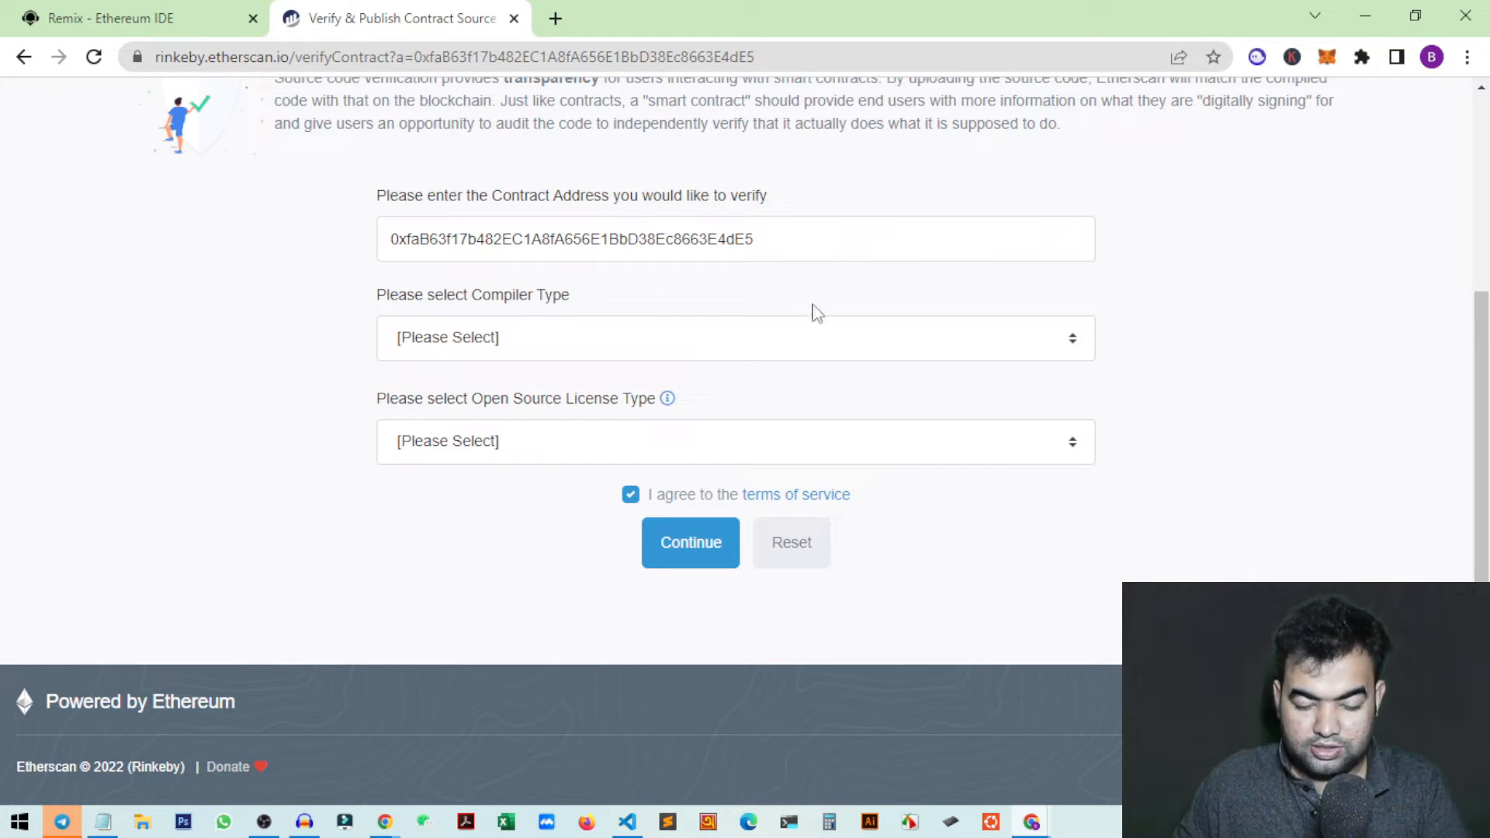
pyautogui.click(544, 351)
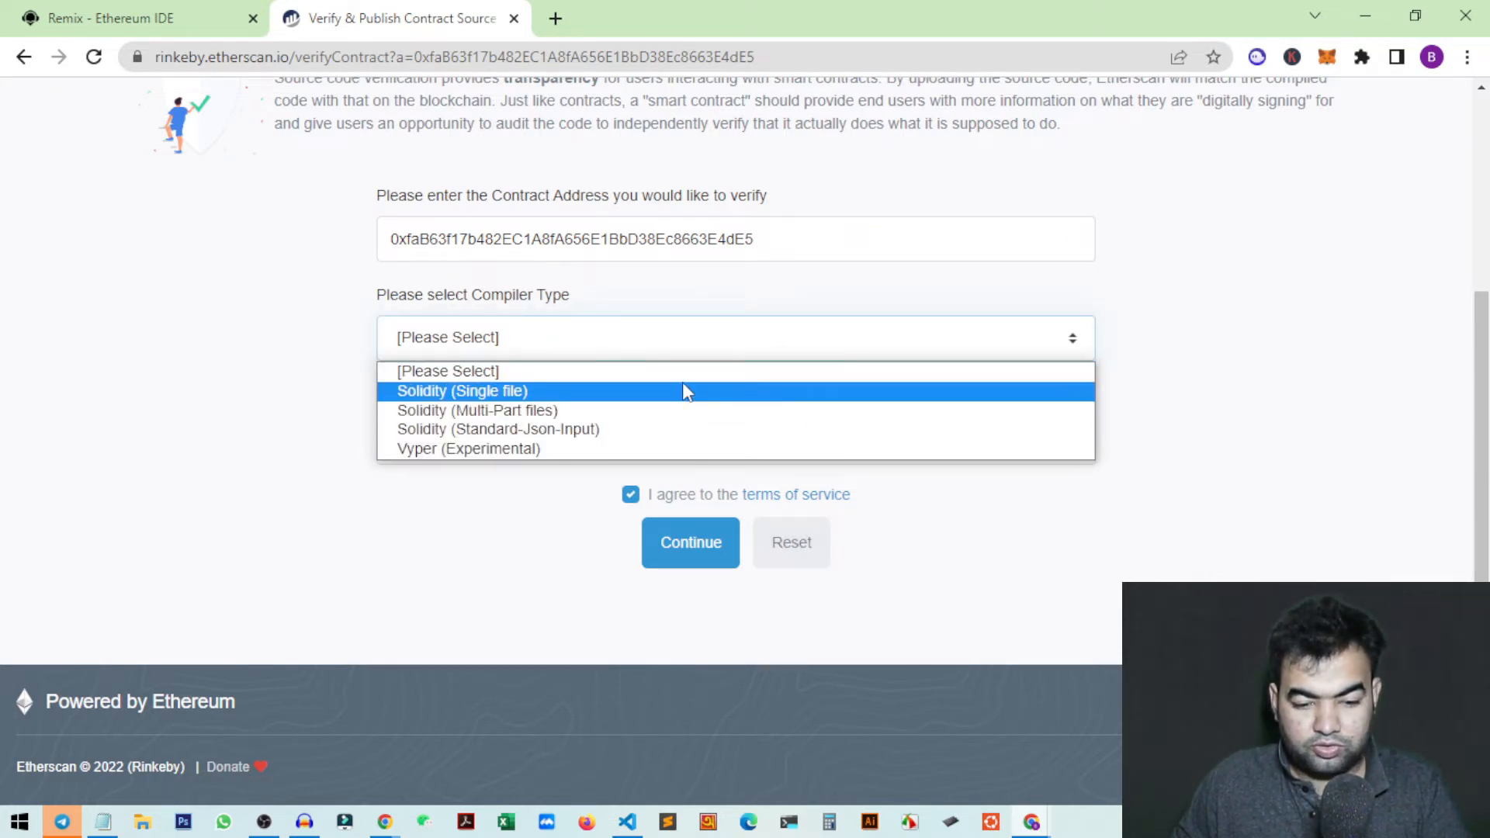
pyautogui.click(507, 394)
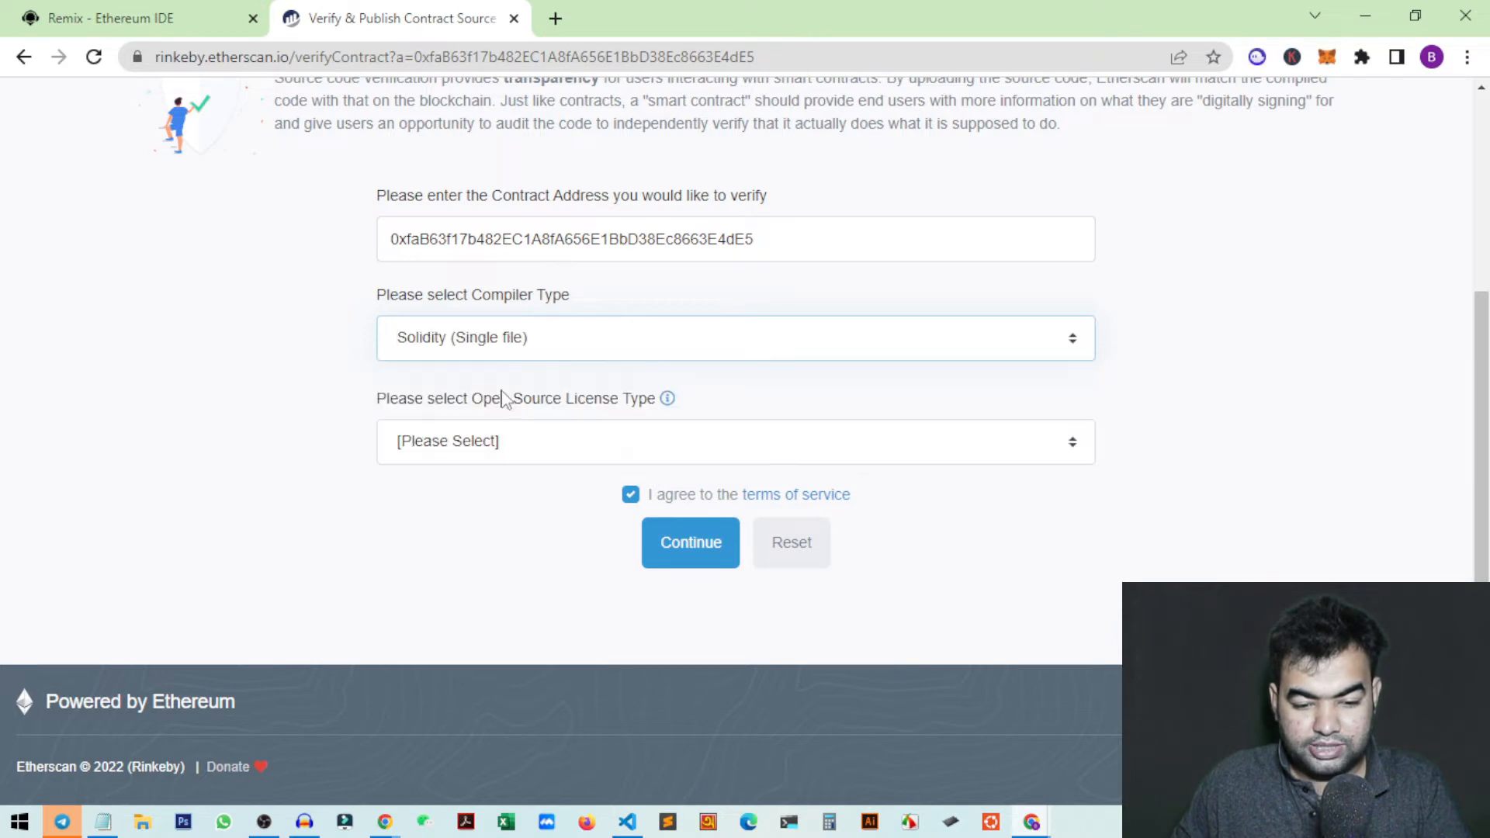
pyautogui.click(101, 17)
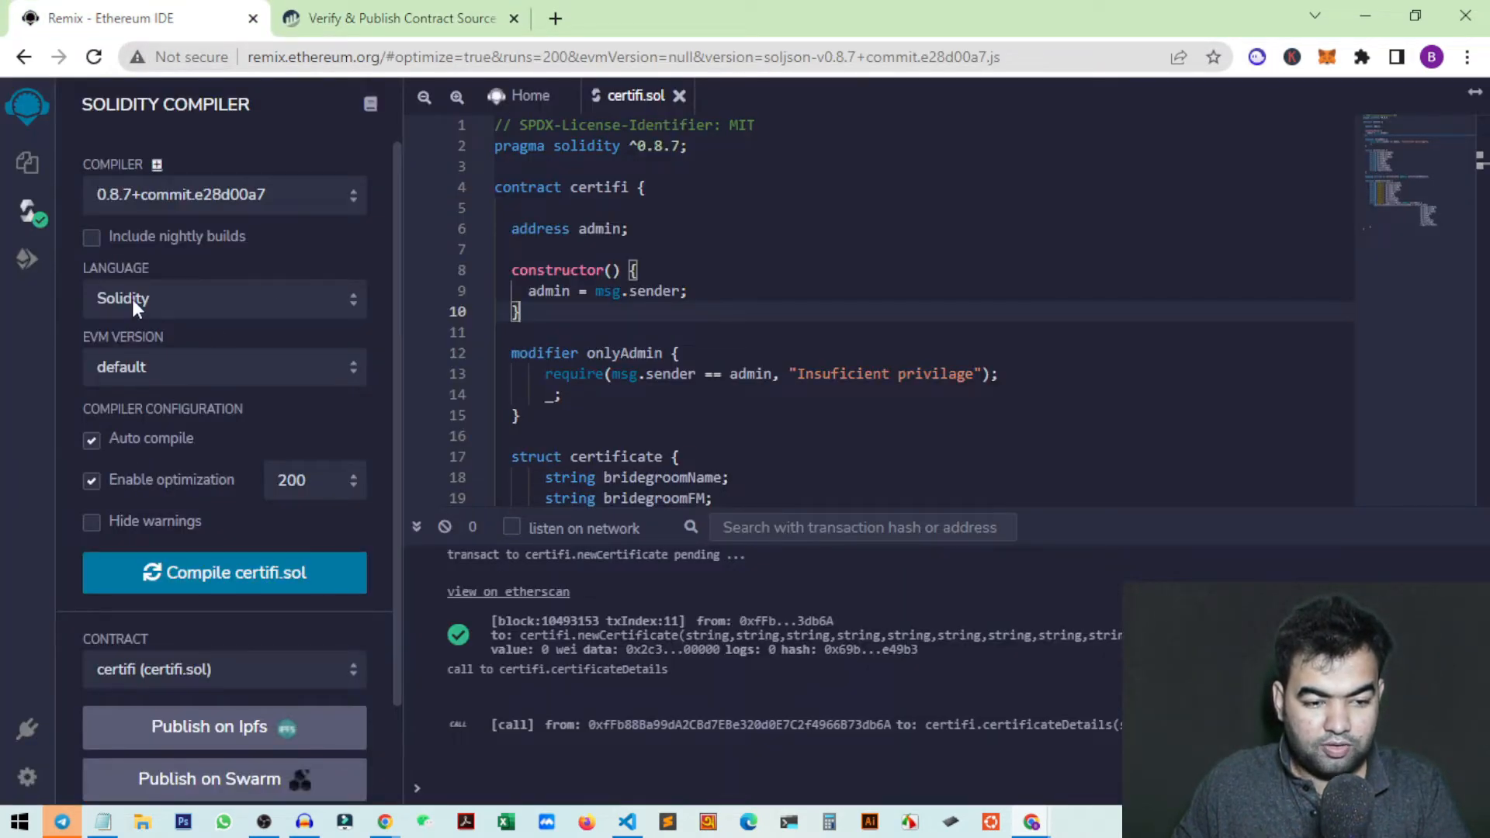
pyautogui.click(14, 177)
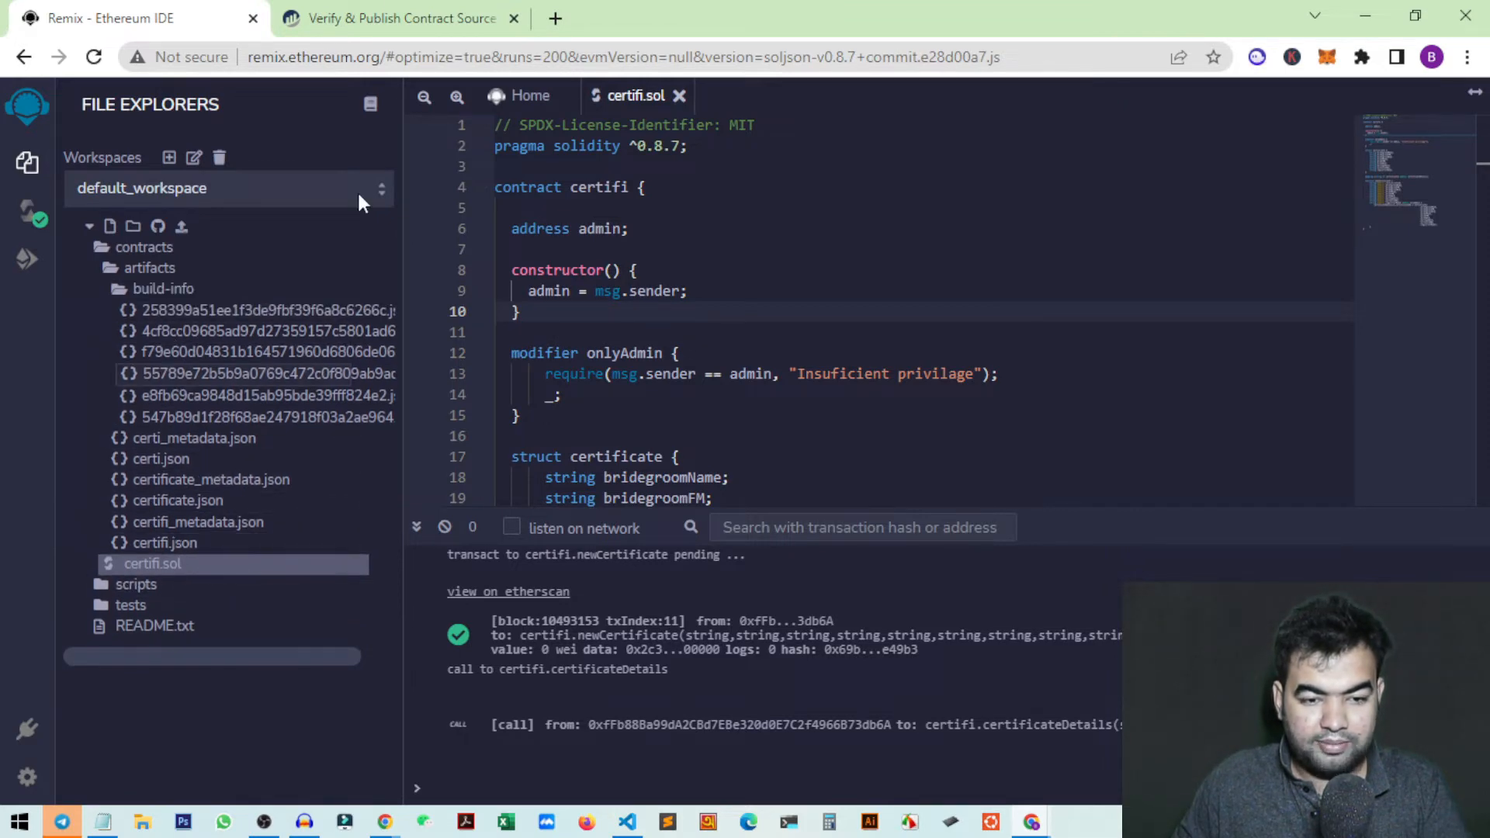
pyautogui.click(389, 18)
pyautogui.scroll(-3, 1008, 526)
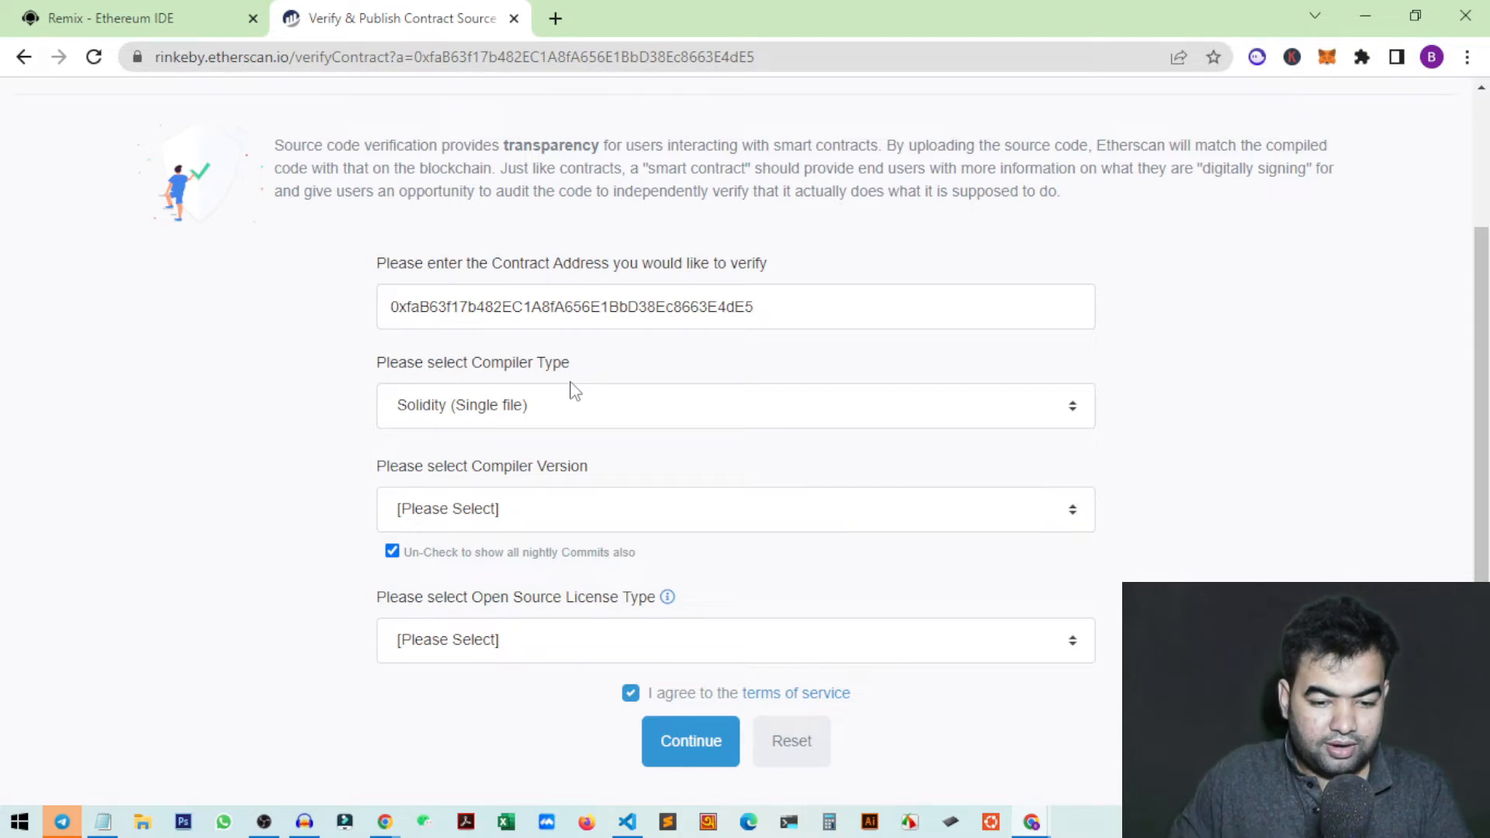
# Check the compiler version in Remix and set the Etherscan compiler version to v0.8.7+commit.e28d00a7
pyautogui.click(121, 9)
pyautogui.click(36, 219)
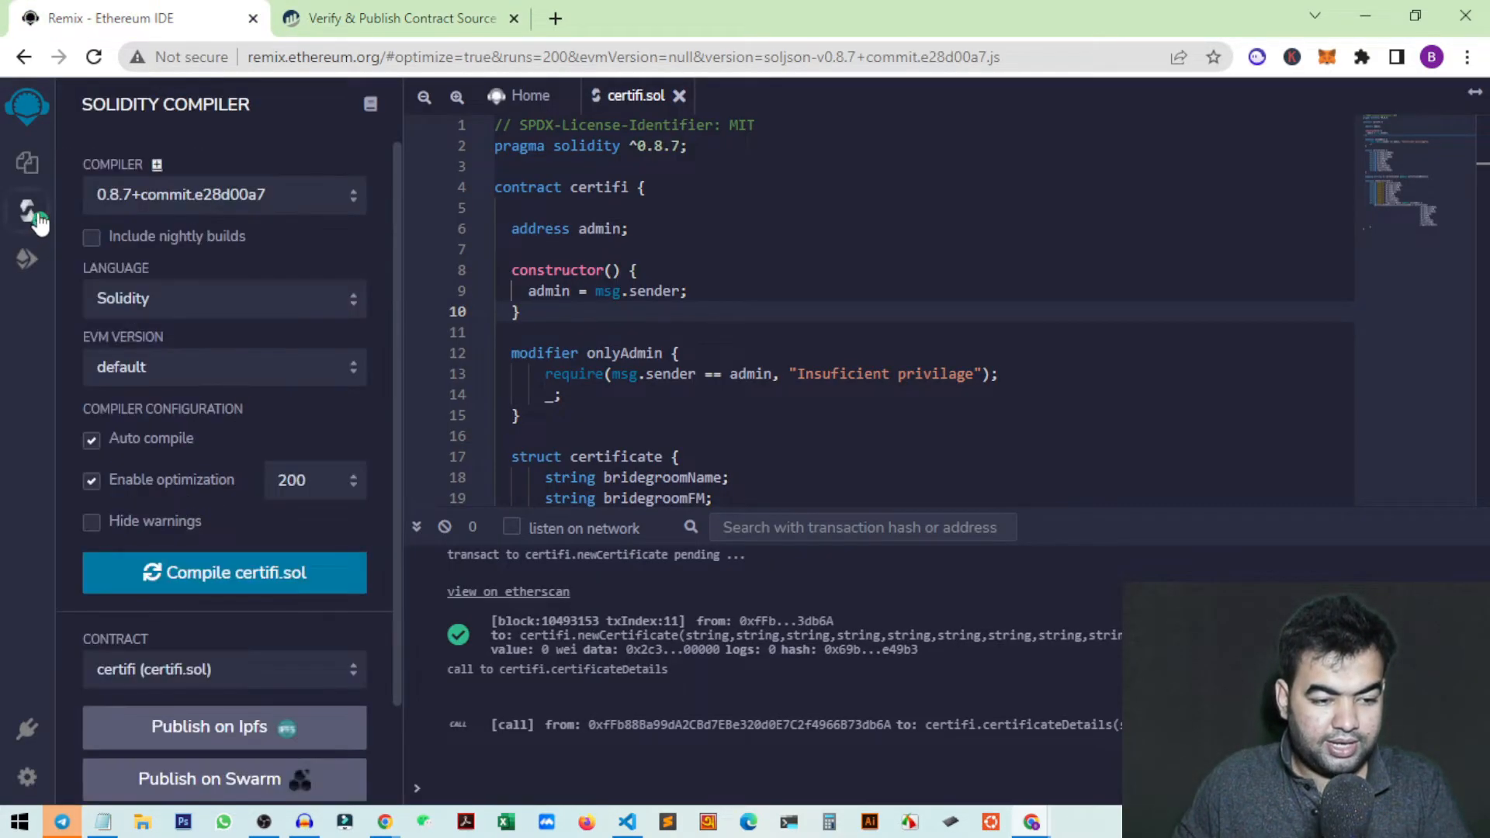
pyautogui.click(388, 18)
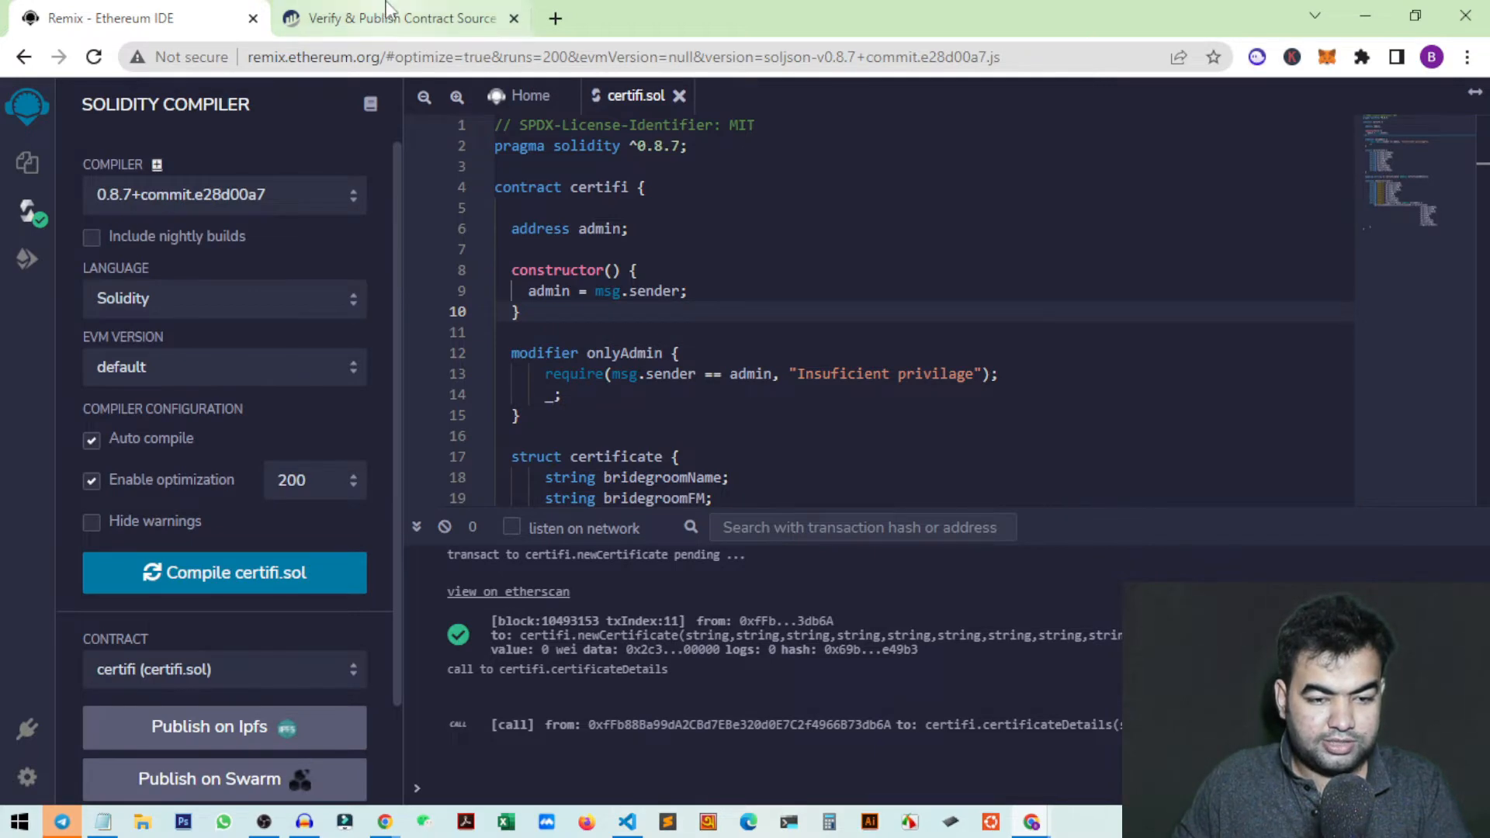
pyautogui.click(578, 528)
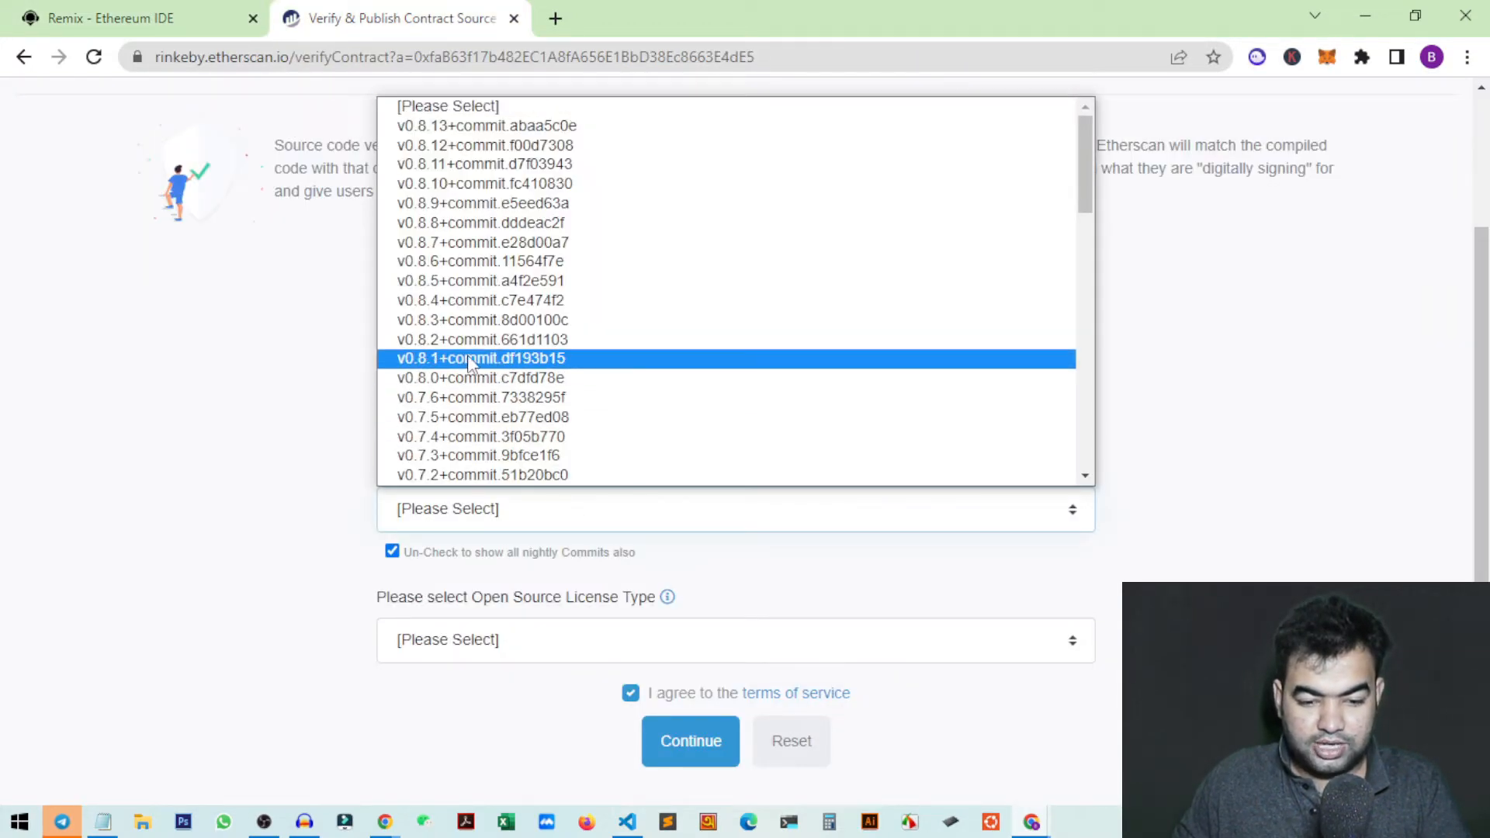
pyautogui.click(463, 244)
# Set the license type to 3) MIT License (MIT), matching the license identifier in Remix, and continue to the source code form
pyautogui.scroll(-2, 1335, 557)
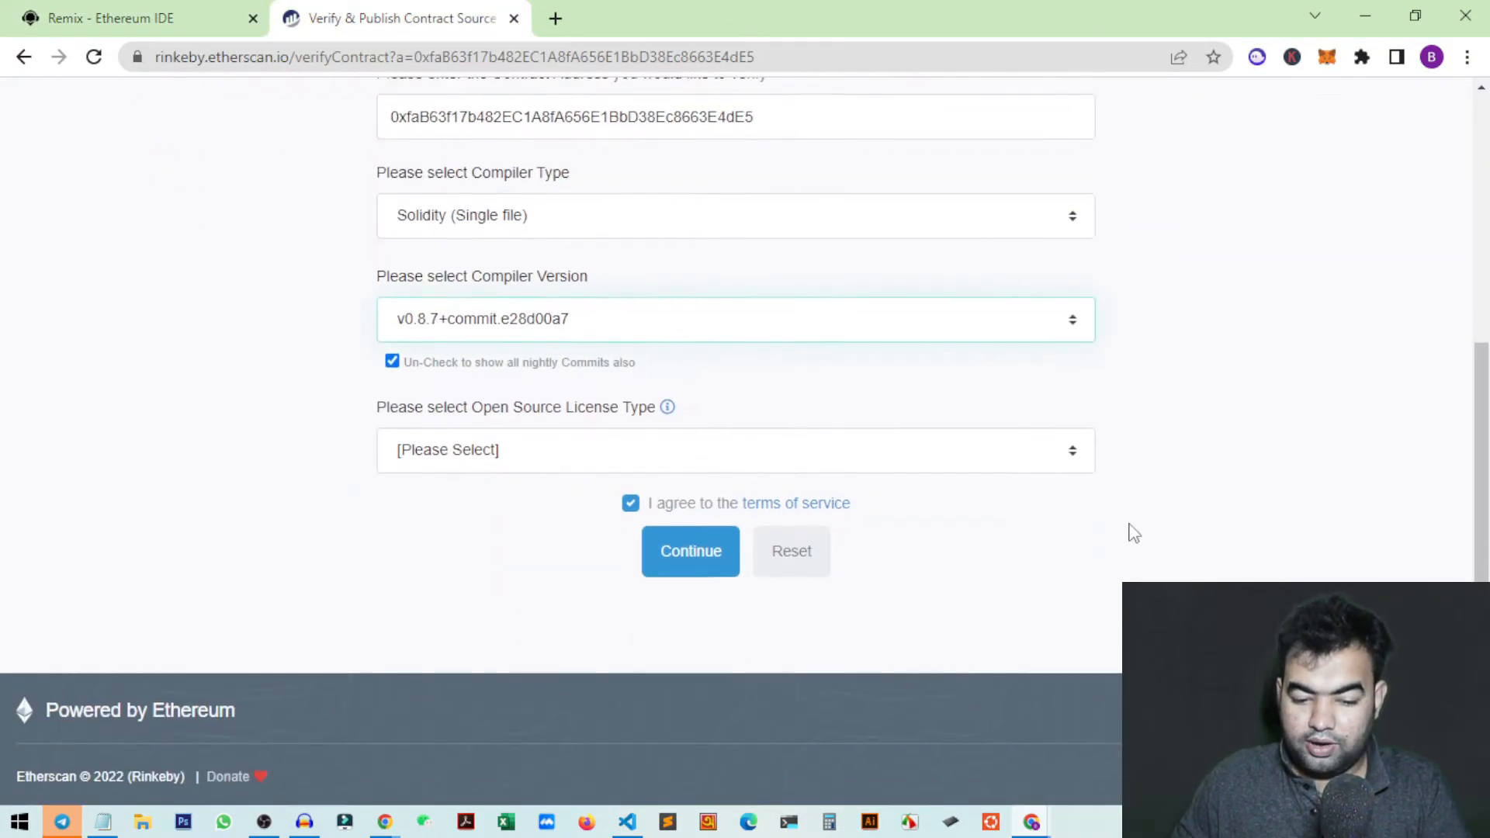
pyautogui.click(541, 458)
pyautogui.click(101, 7)
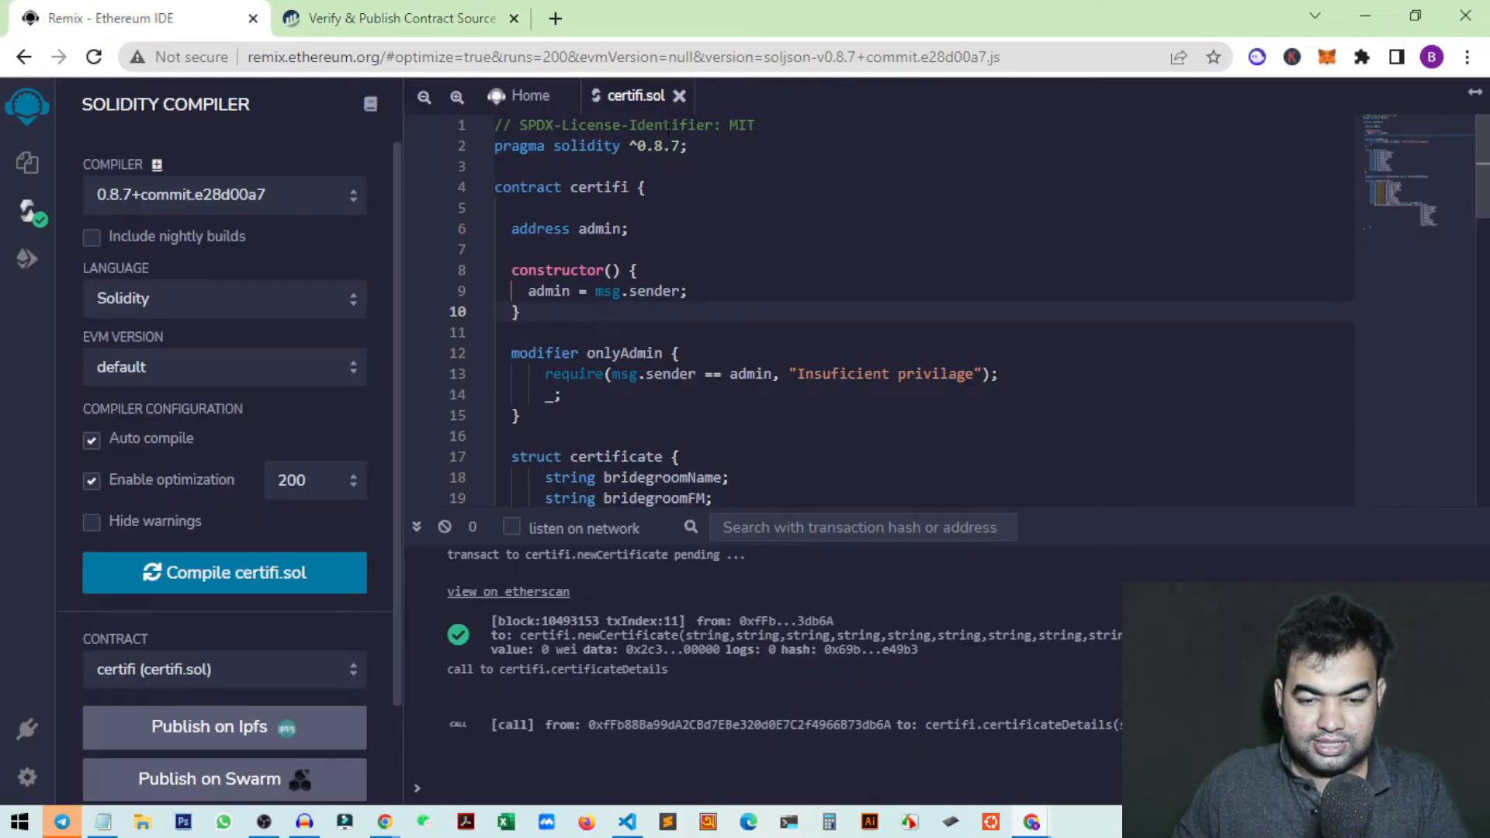
pyautogui.click(424, 17)
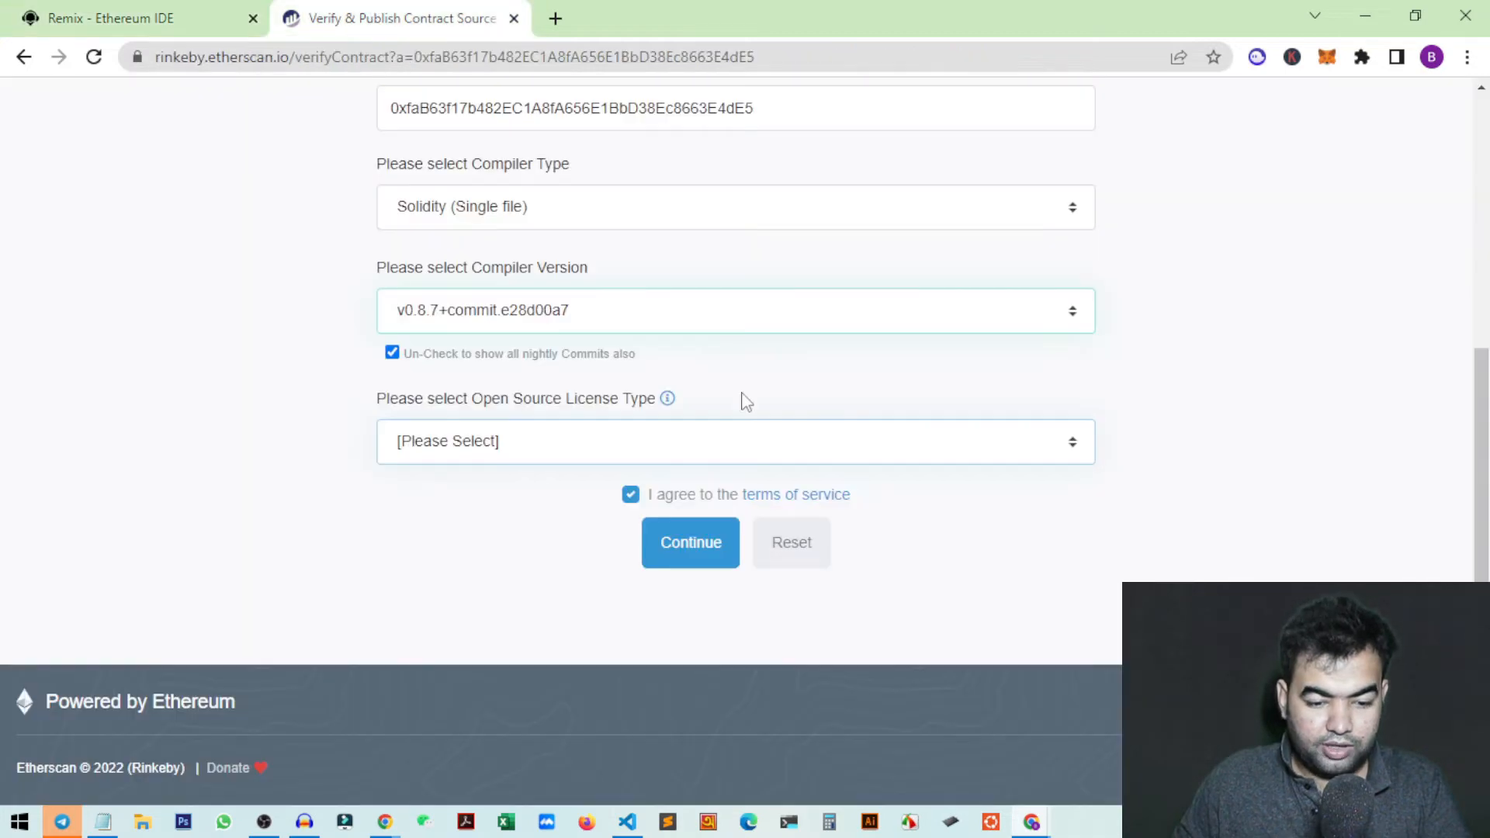
pyautogui.click(613, 450)
pyautogui.click(533, 533)
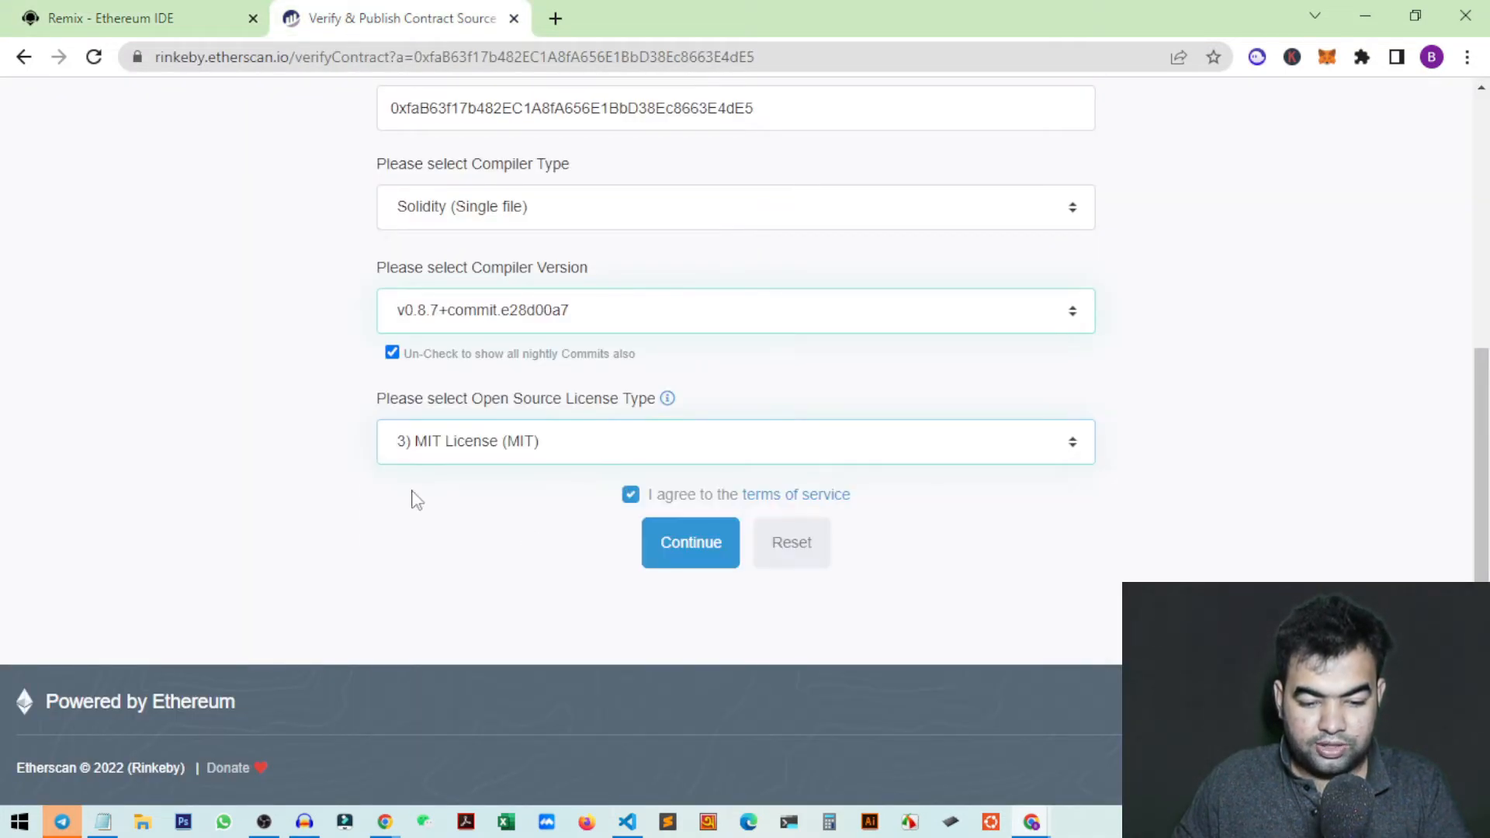
pyautogui.scroll(2, 852, 482)
pyautogui.scroll(-2, 785, 469)
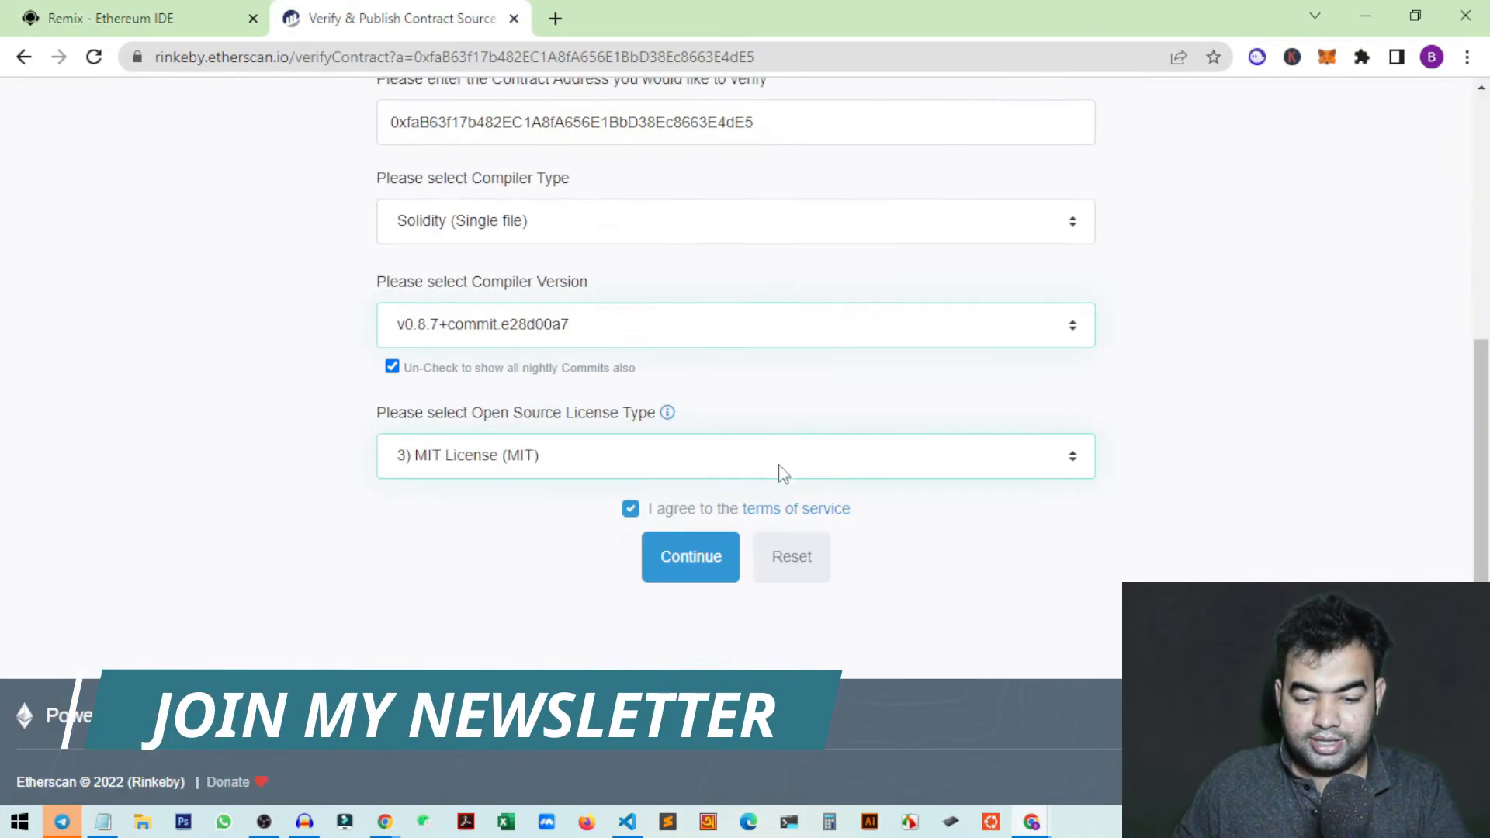
pyautogui.click(708, 552)
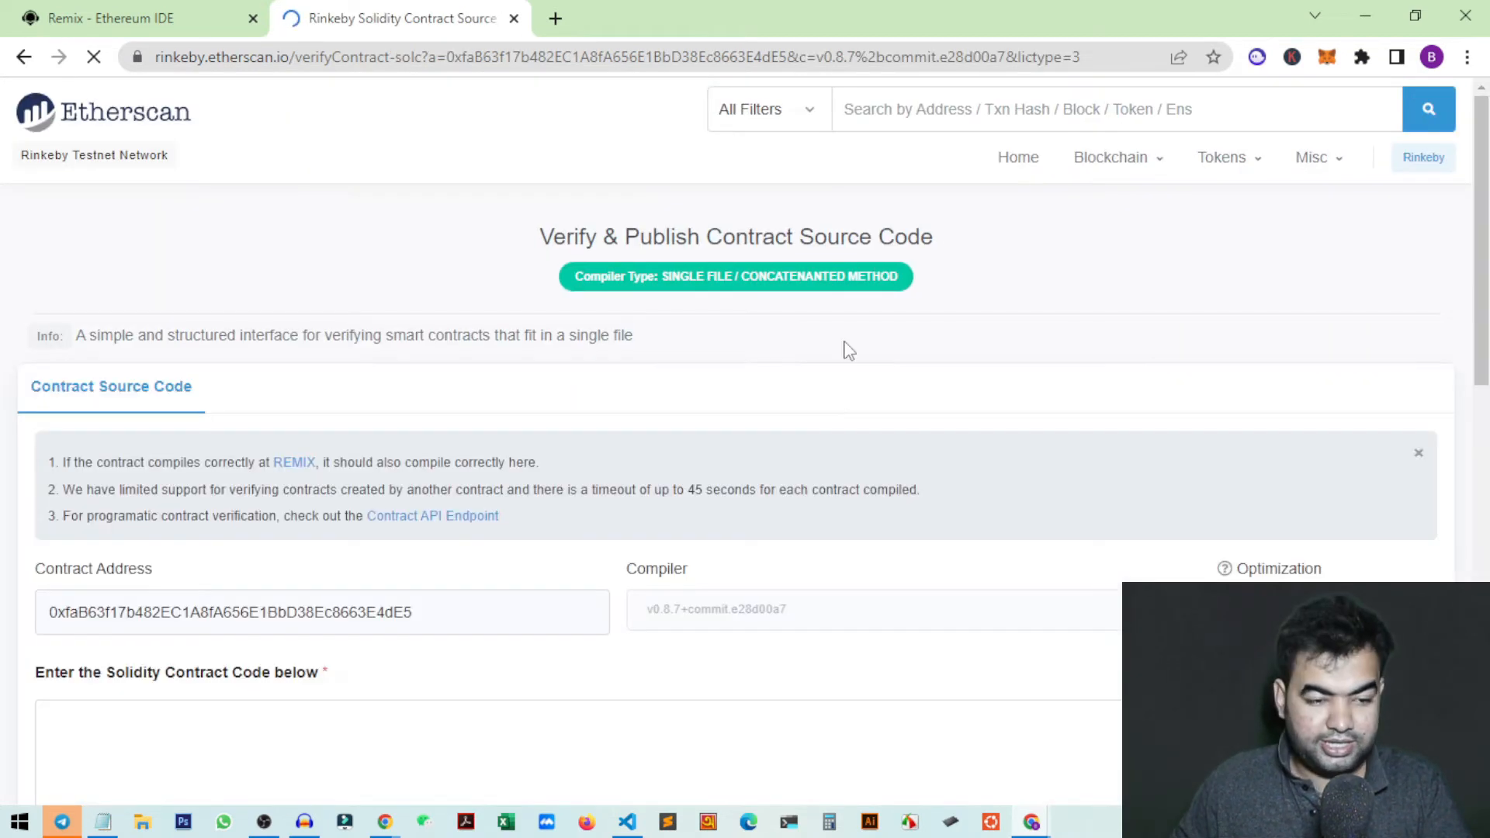
# Check the optimization setting in Remix's Solidity compiler and set Optimization to Yes in the Etherscan verification form
pyautogui.scroll(-4, 826, 417)
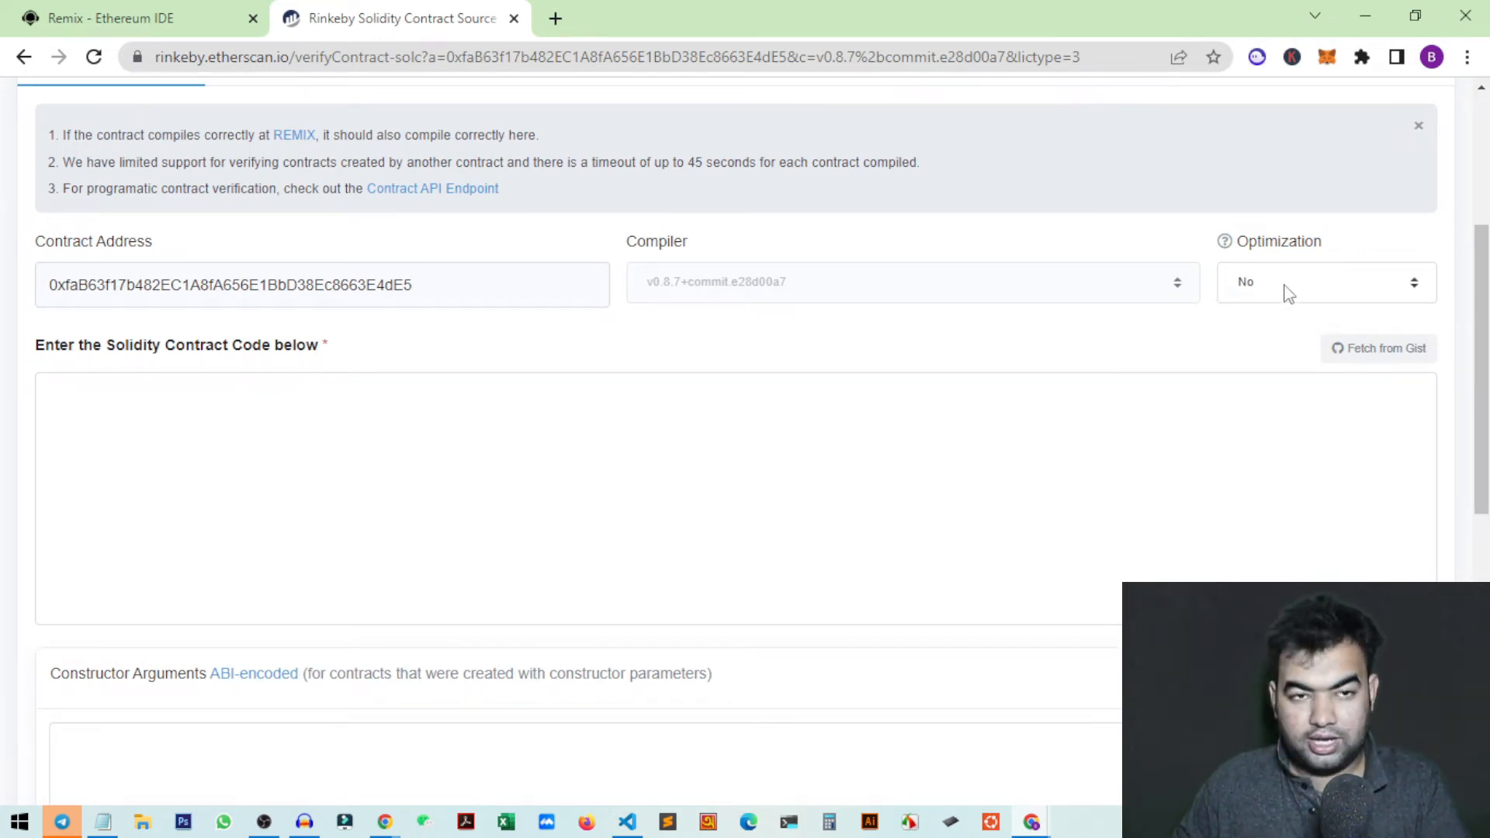
pyautogui.click(117, 18)
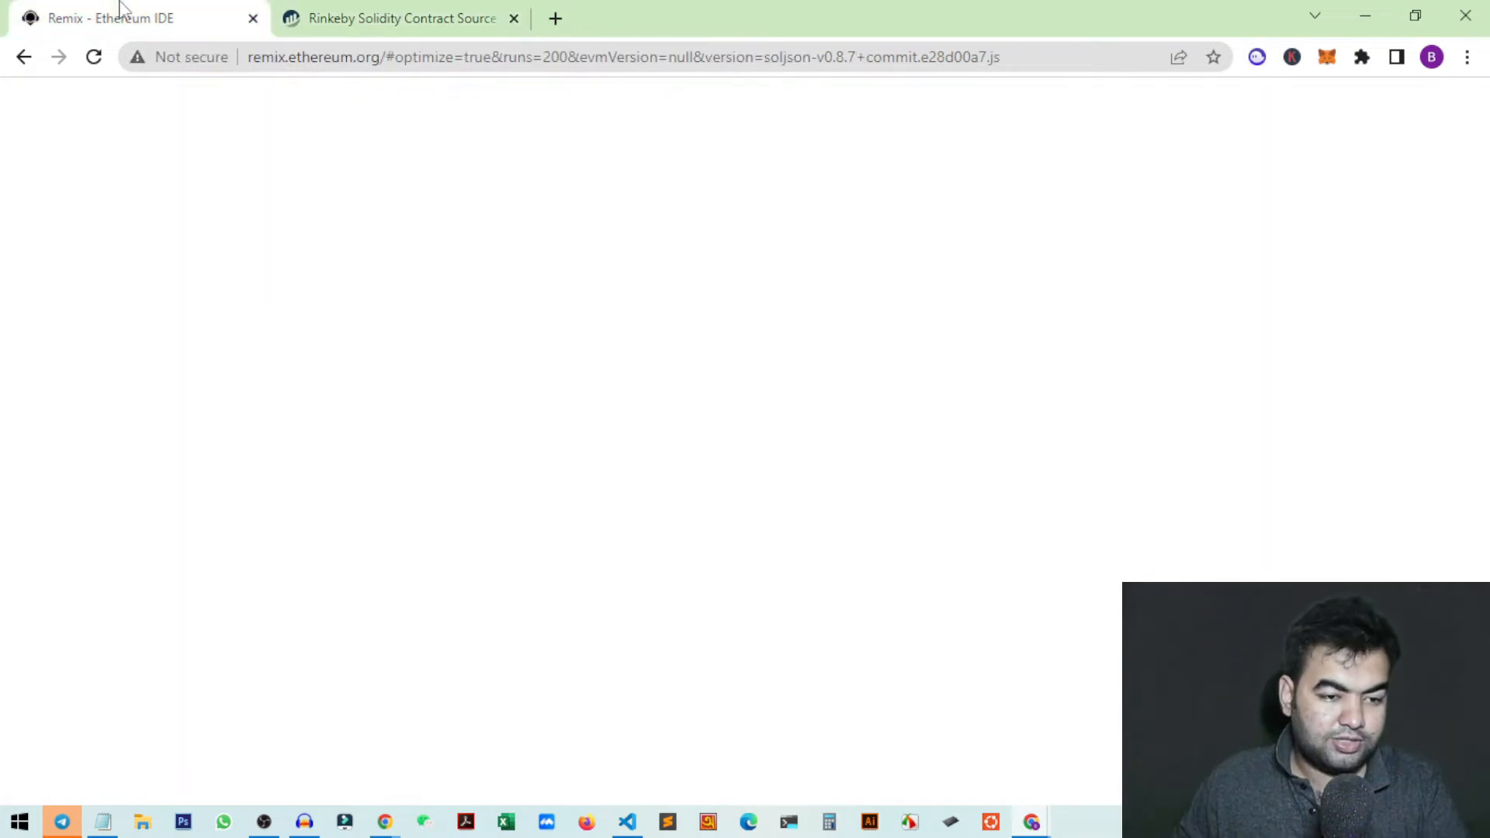
pyautogui.click(31, 218)
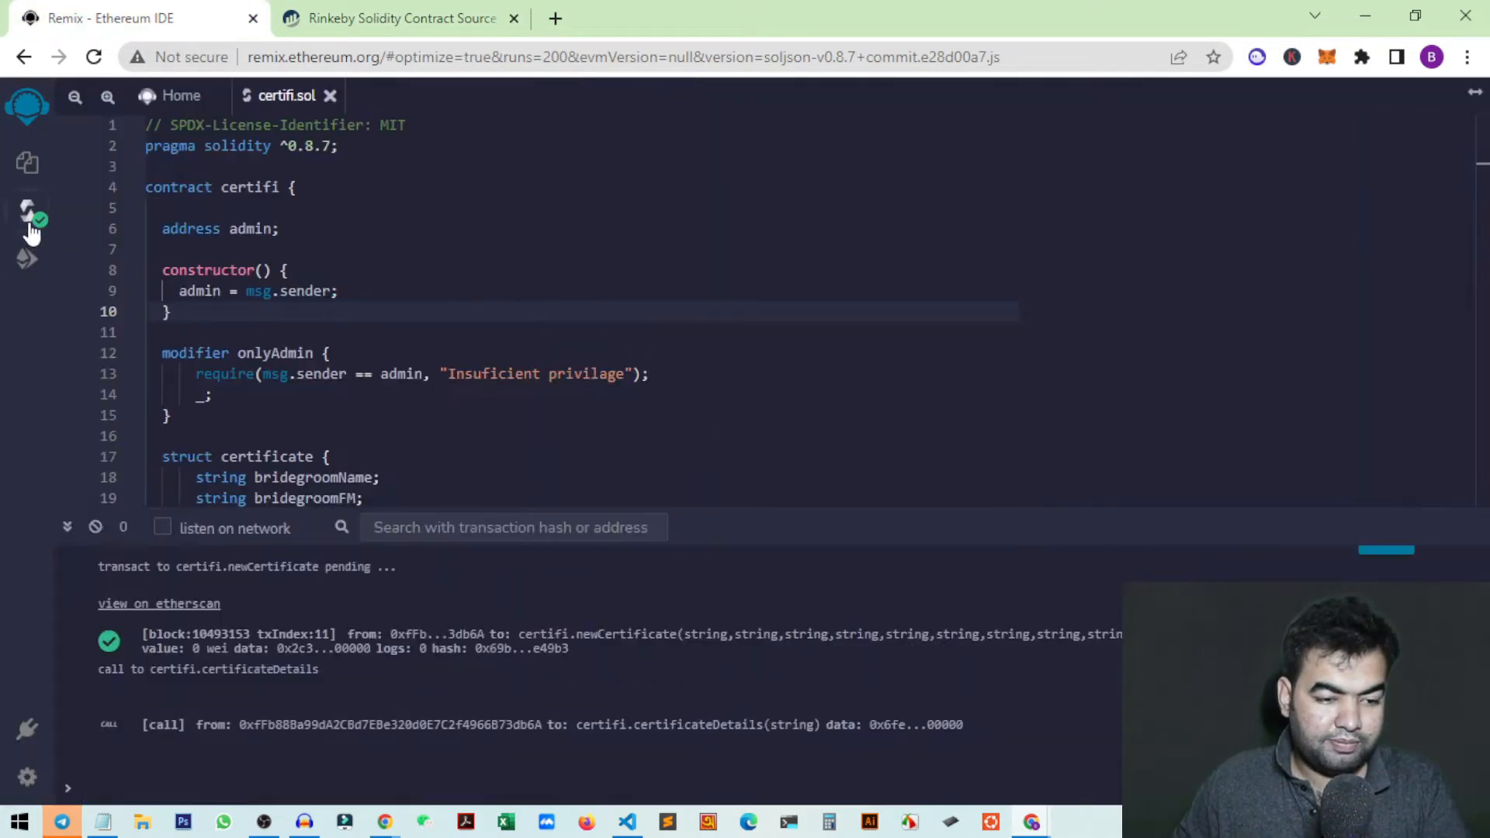
pyautogui.click(33, 221)
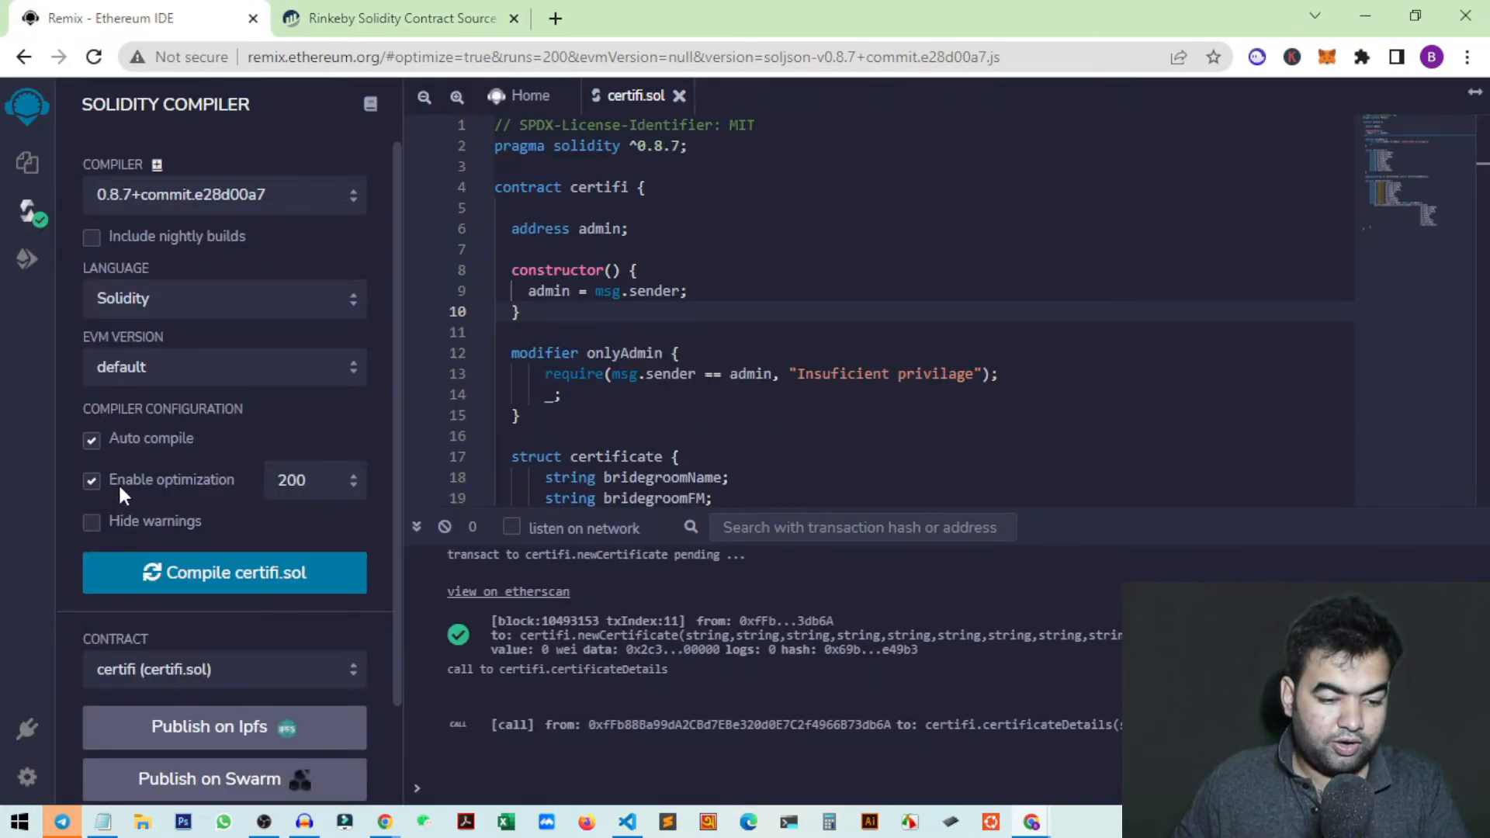
pyautogui.click(400, 19)
pyautogui.click(1247, 298)
pyautogui.click(1247, 309)
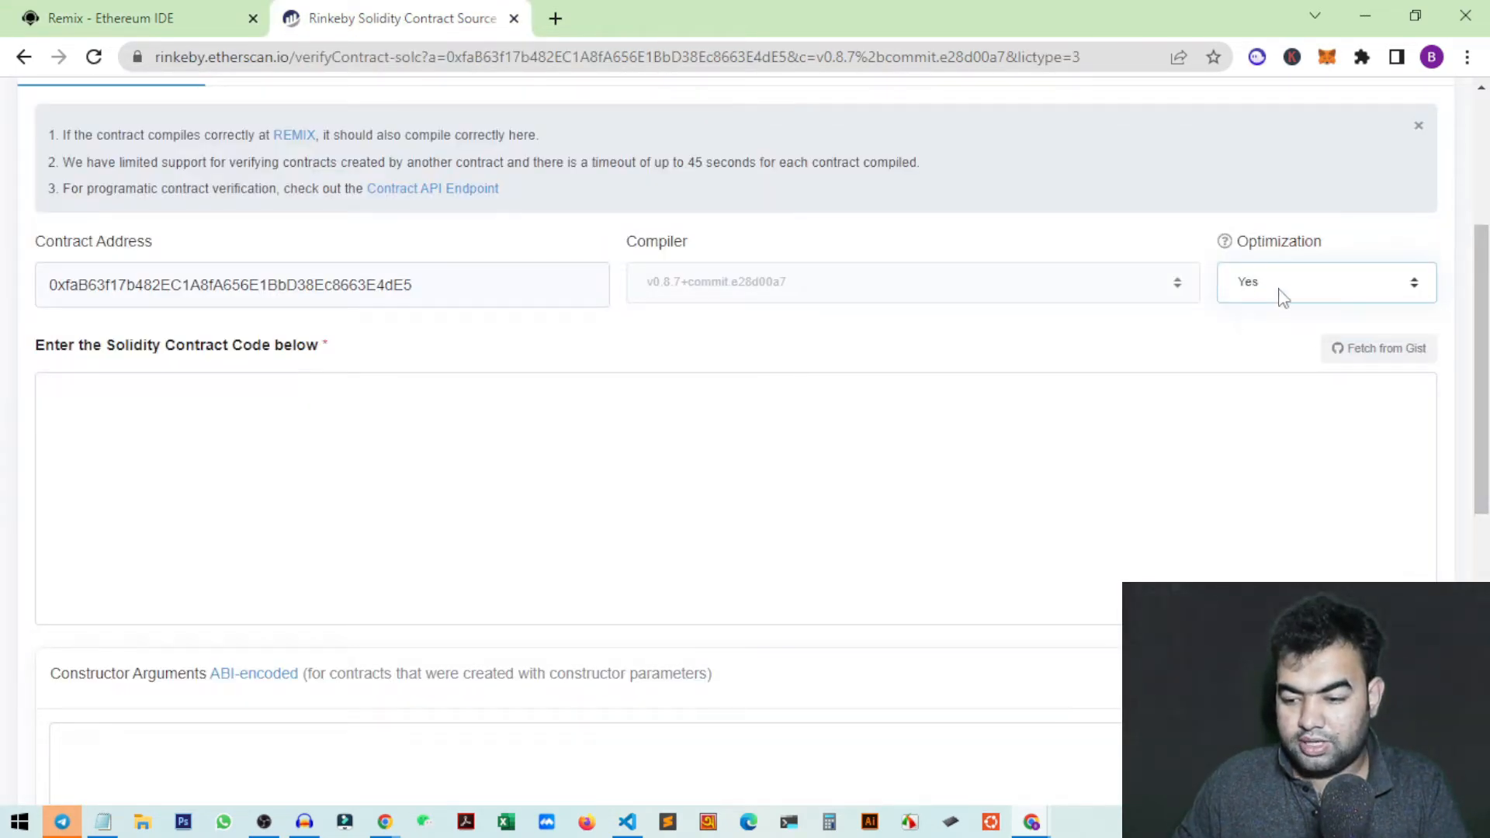
# Copy the entire certifi.sol source code from Remix into the Solidity contract code field on Etherscan
pyautogui.click(147, 17)
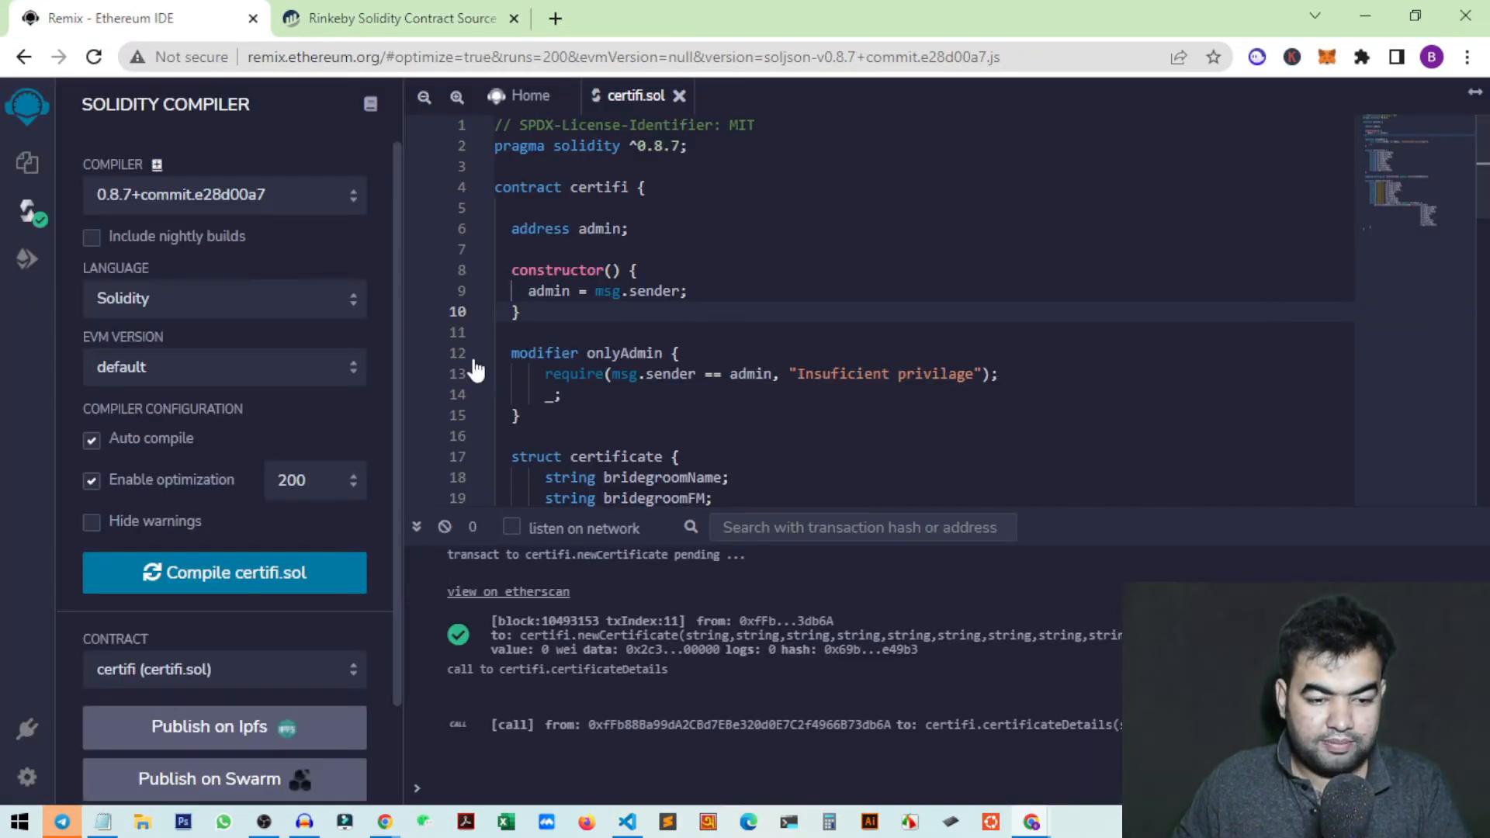
pyautogui.click(738, 291)
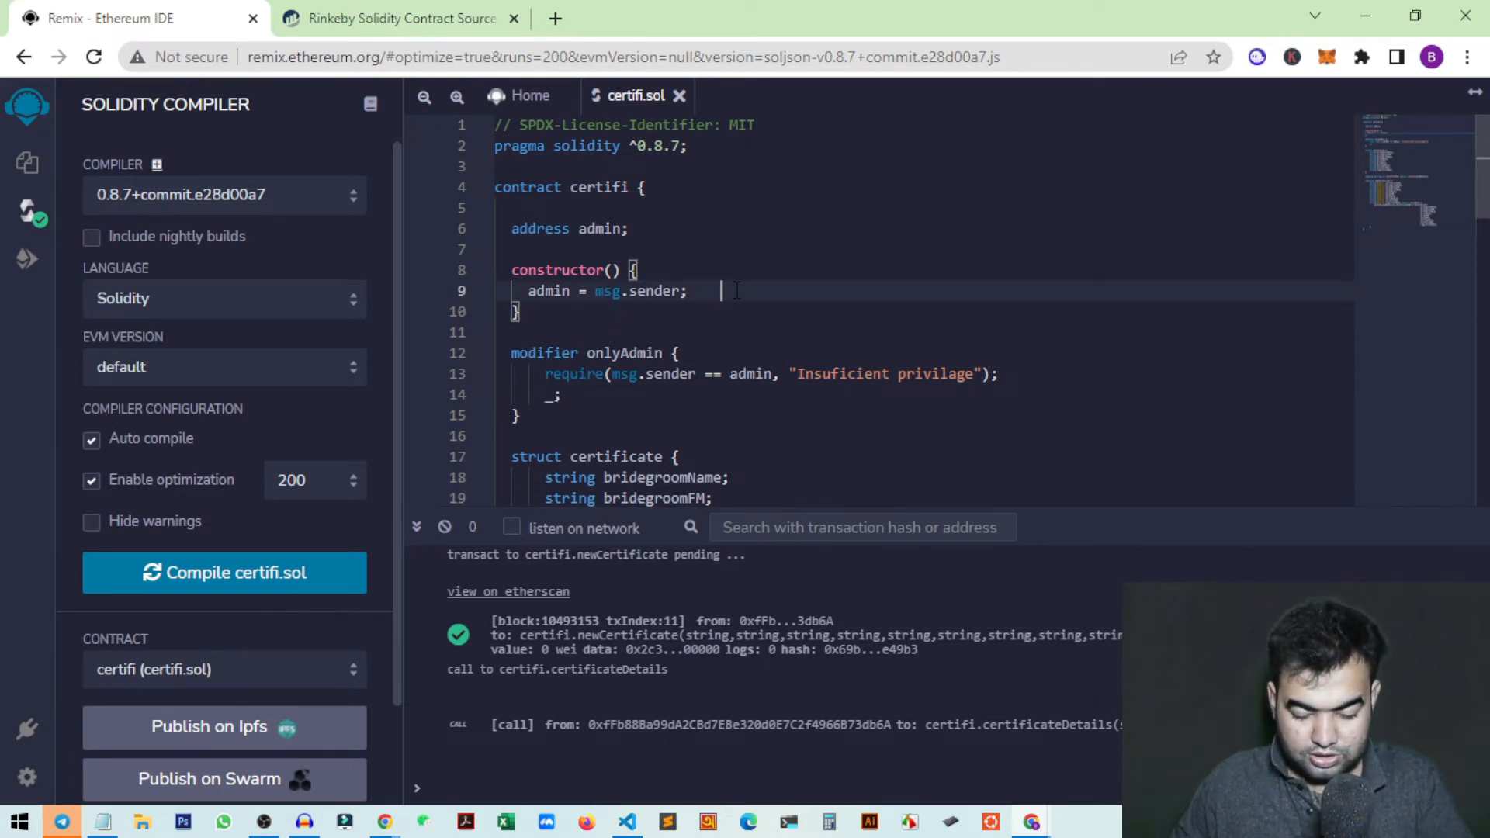
pyautogui.hotkey('ctrl', 'a')
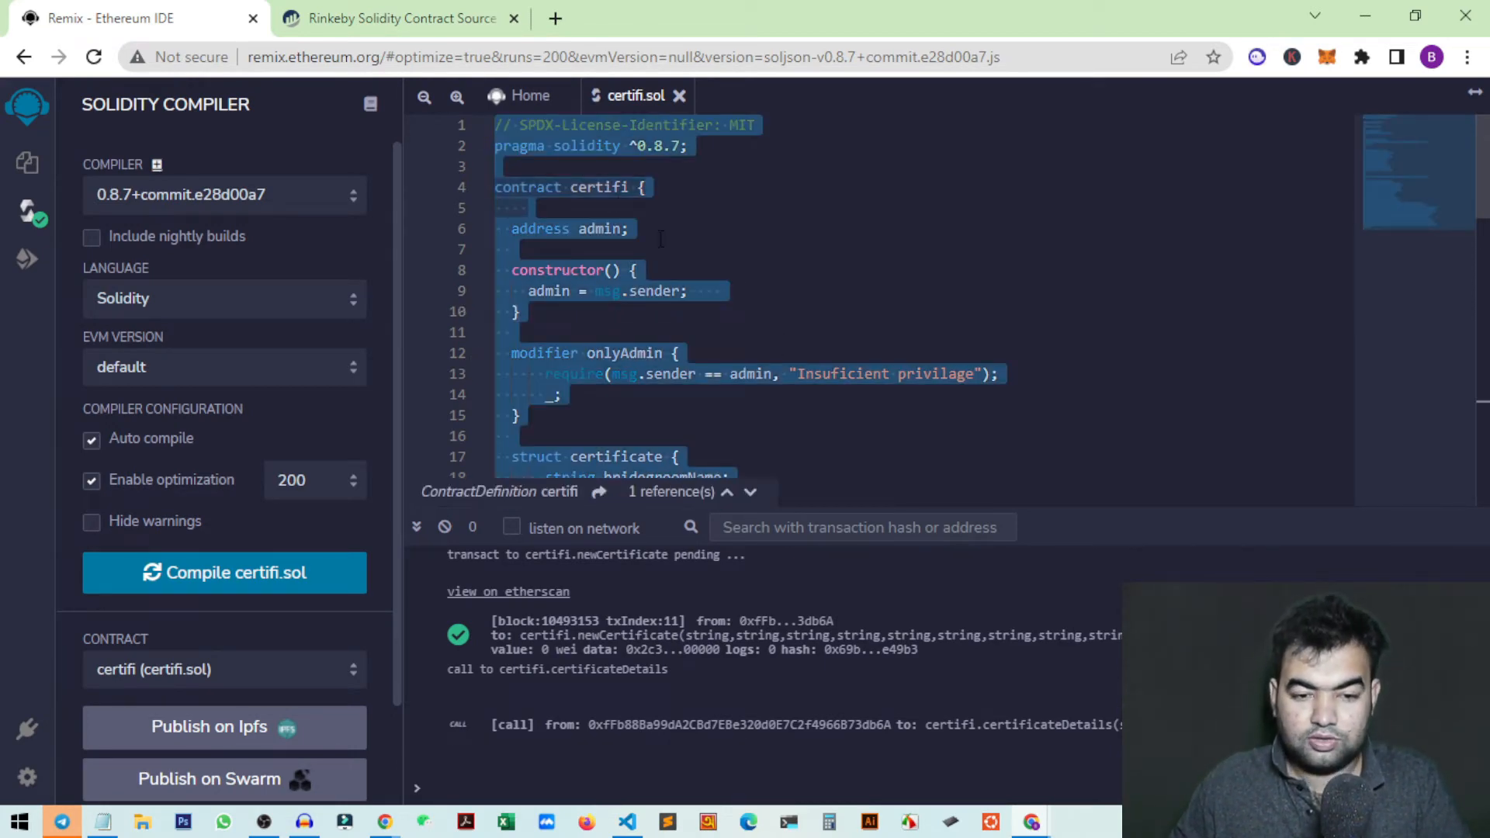
pyautogui.click(402, 10)
pyautogui.click(188, 421)
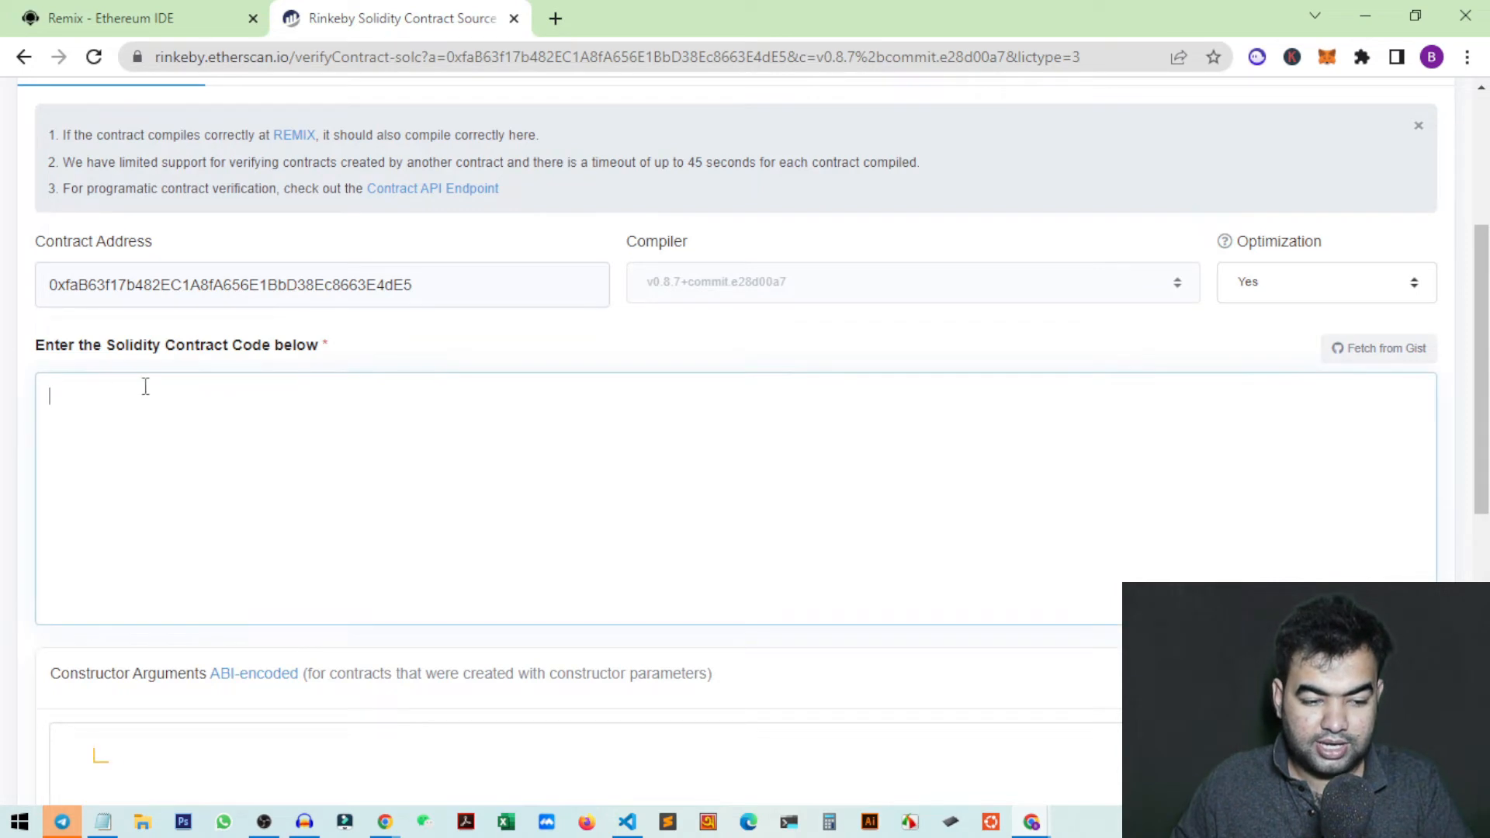
pyautogui.hotkey('ctrl', 'v')
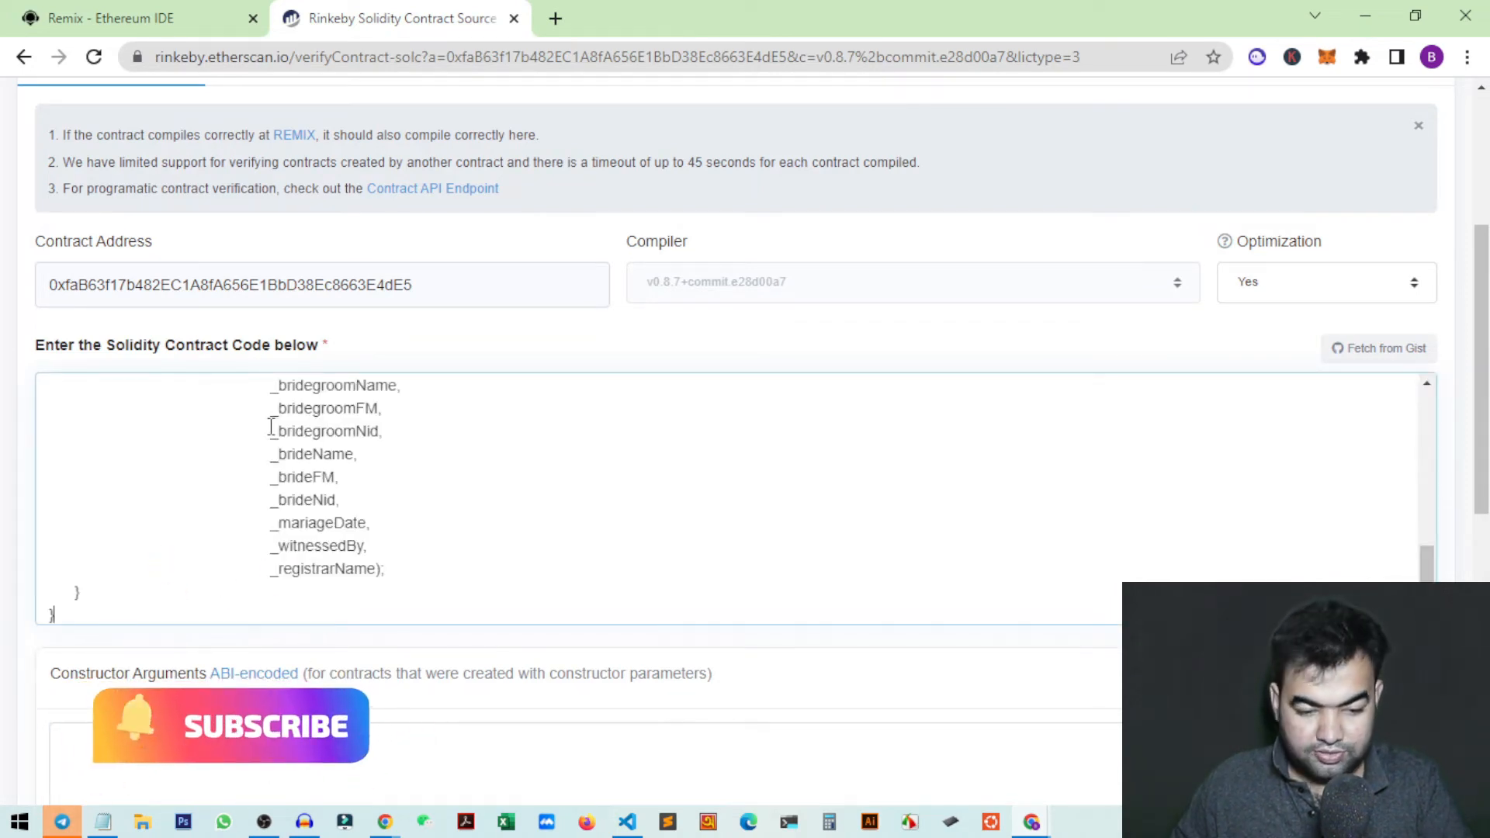
# Complete the reCAPTCHA check and submit the contract source code for verification and publishing
pyautogui.scroll(-7, 1025, 426)
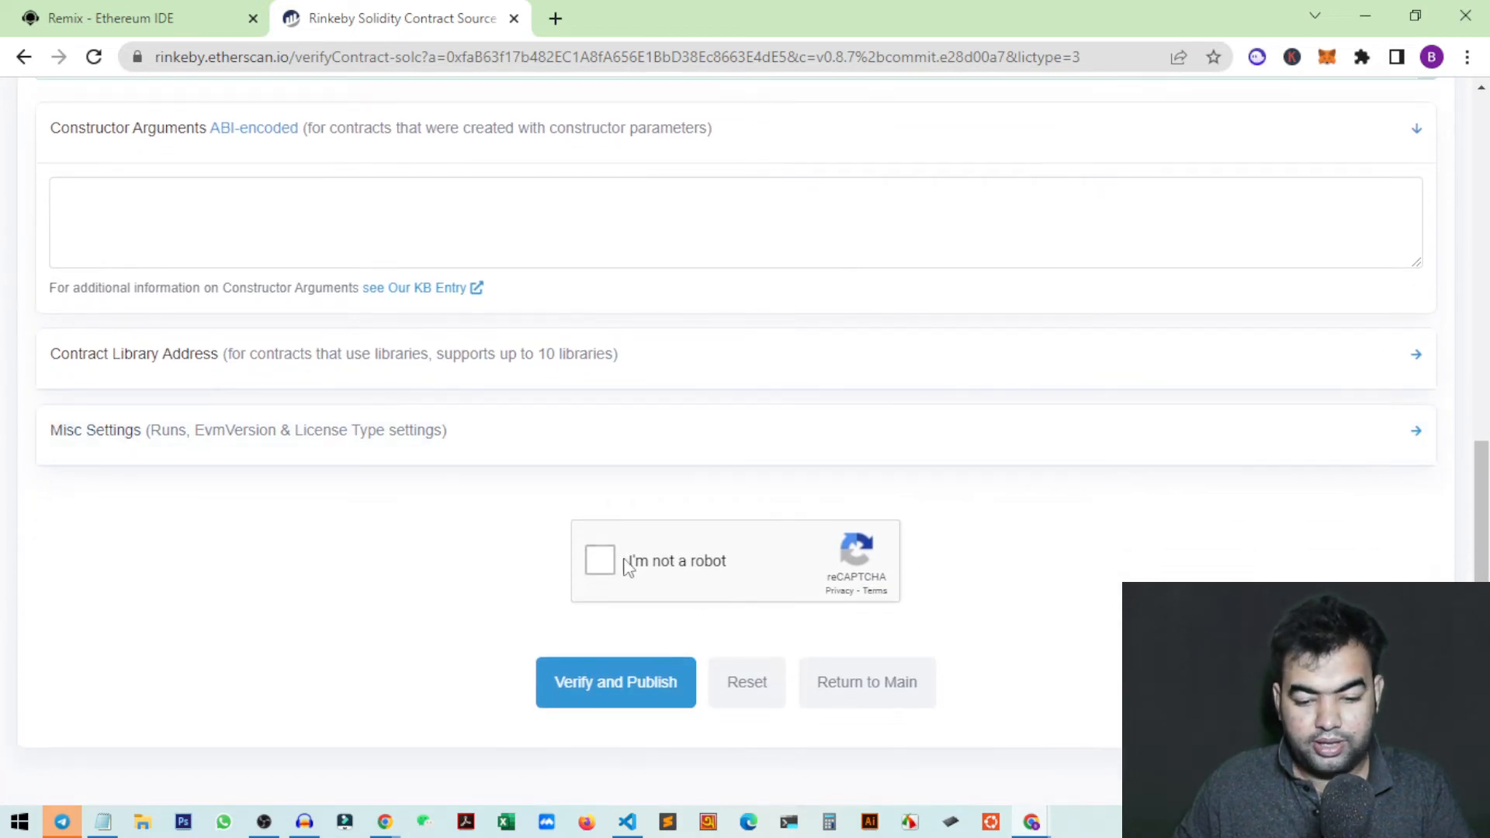
pyautogui.click(611, 564)
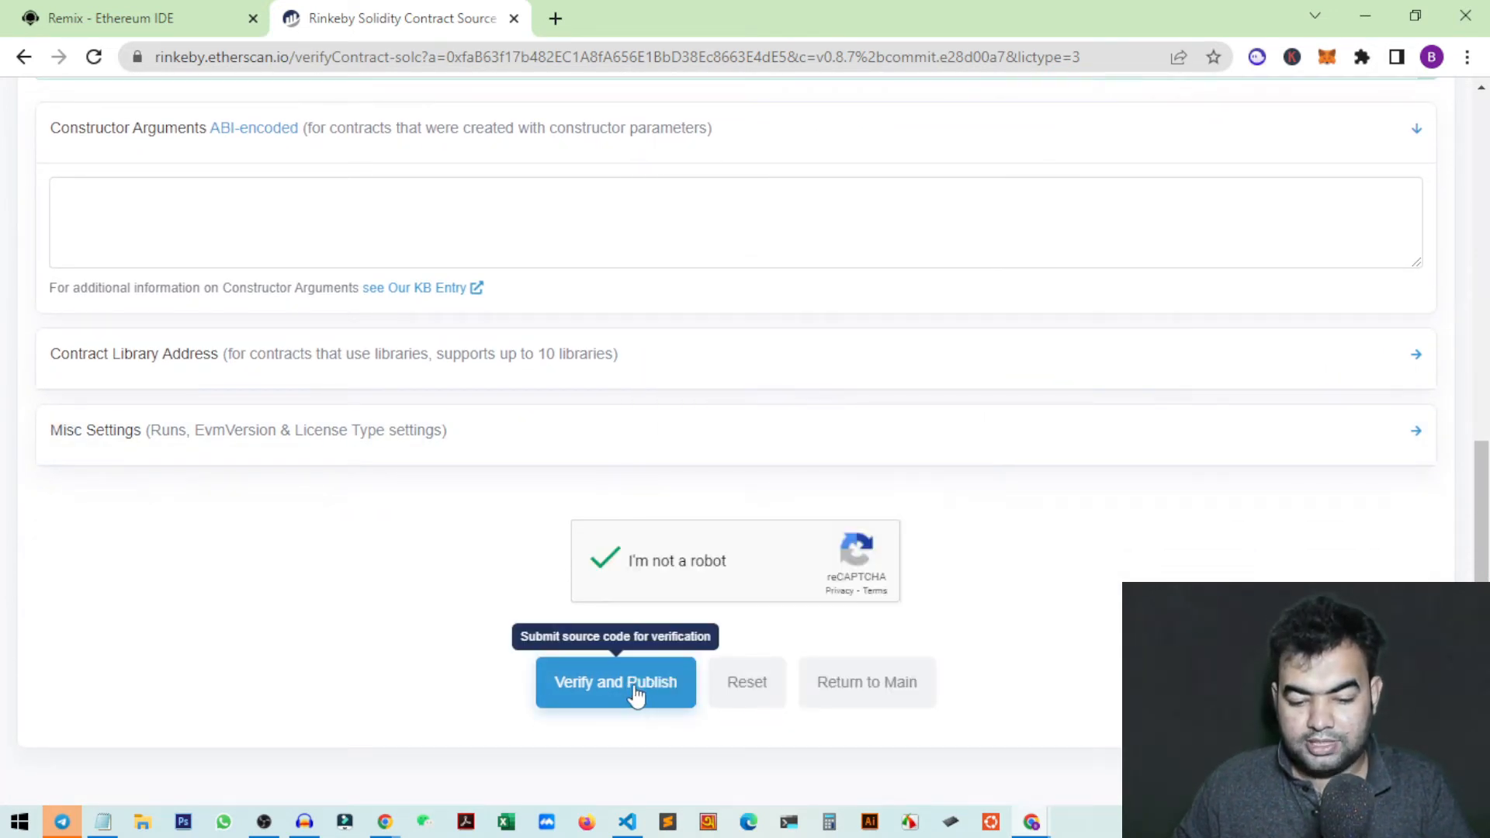
pyautogui.click(635, 694)
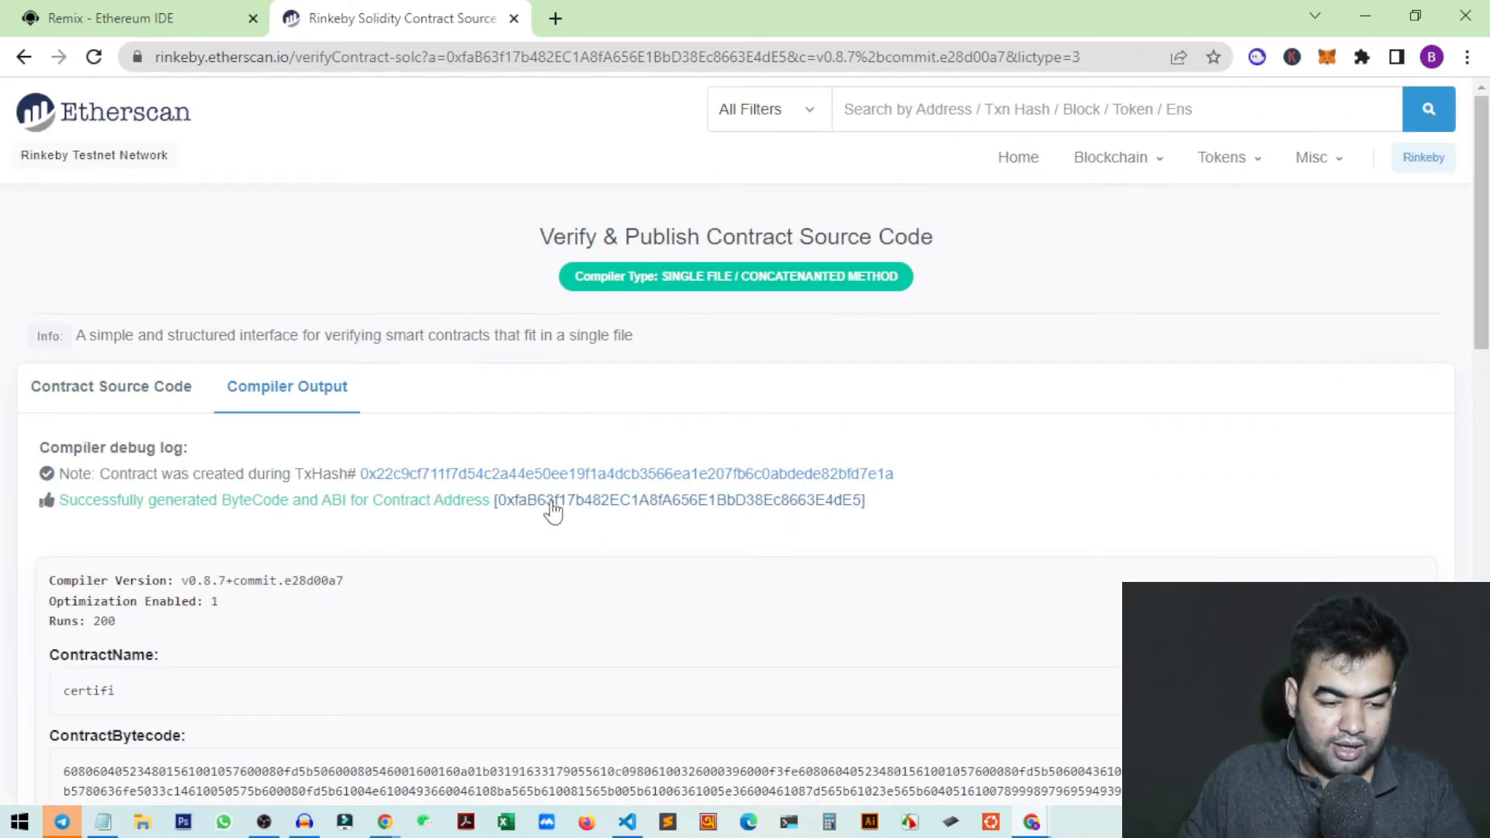
# Review the compiler output, including the debug log, compiler settings, contract name and bytecode
pyautogui.moveTo(62, 515); pyautogui.dragTo(494, 525)
pyautogui.click(969, 515)
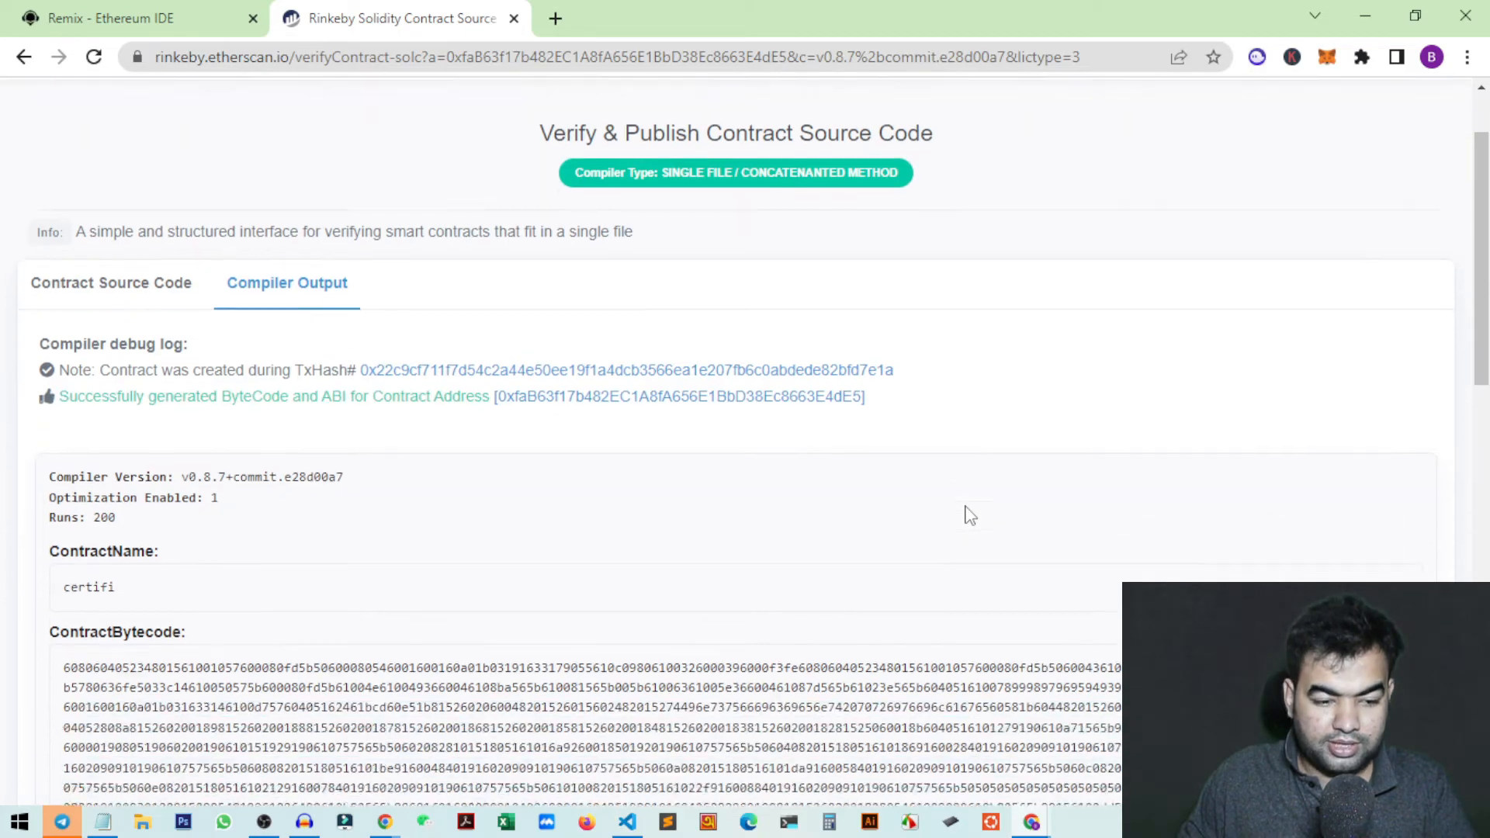
pyautogui.scroll(-3, 470, 295)
pyautogui.scroll(-15, 292, 183)
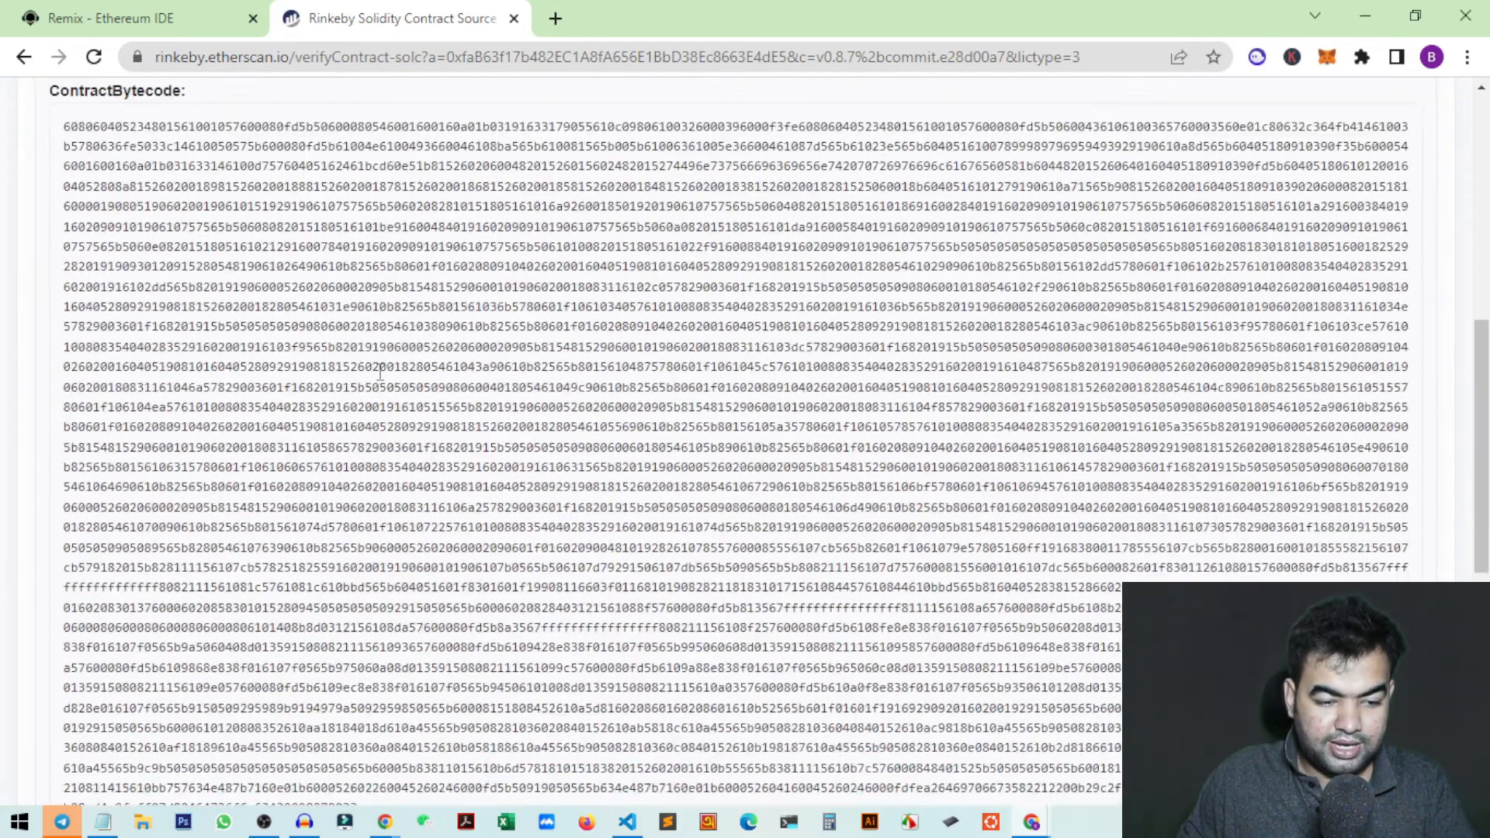
pyautogui.scroll(15, 823, 535)
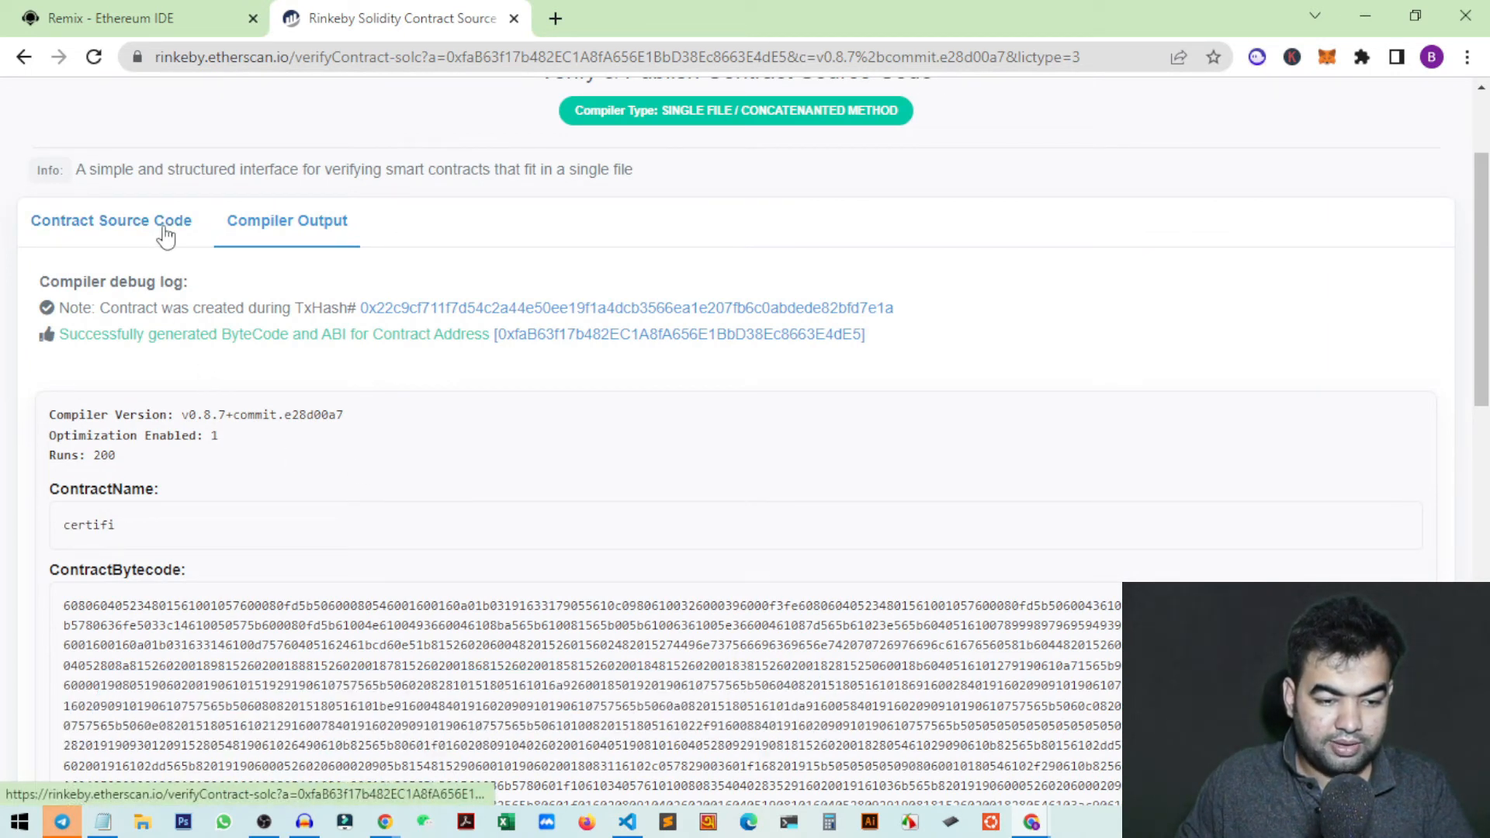
# Open the contract's address page from the compiler output and examine its verification status and published source code
pyautogui.click(582, 345)
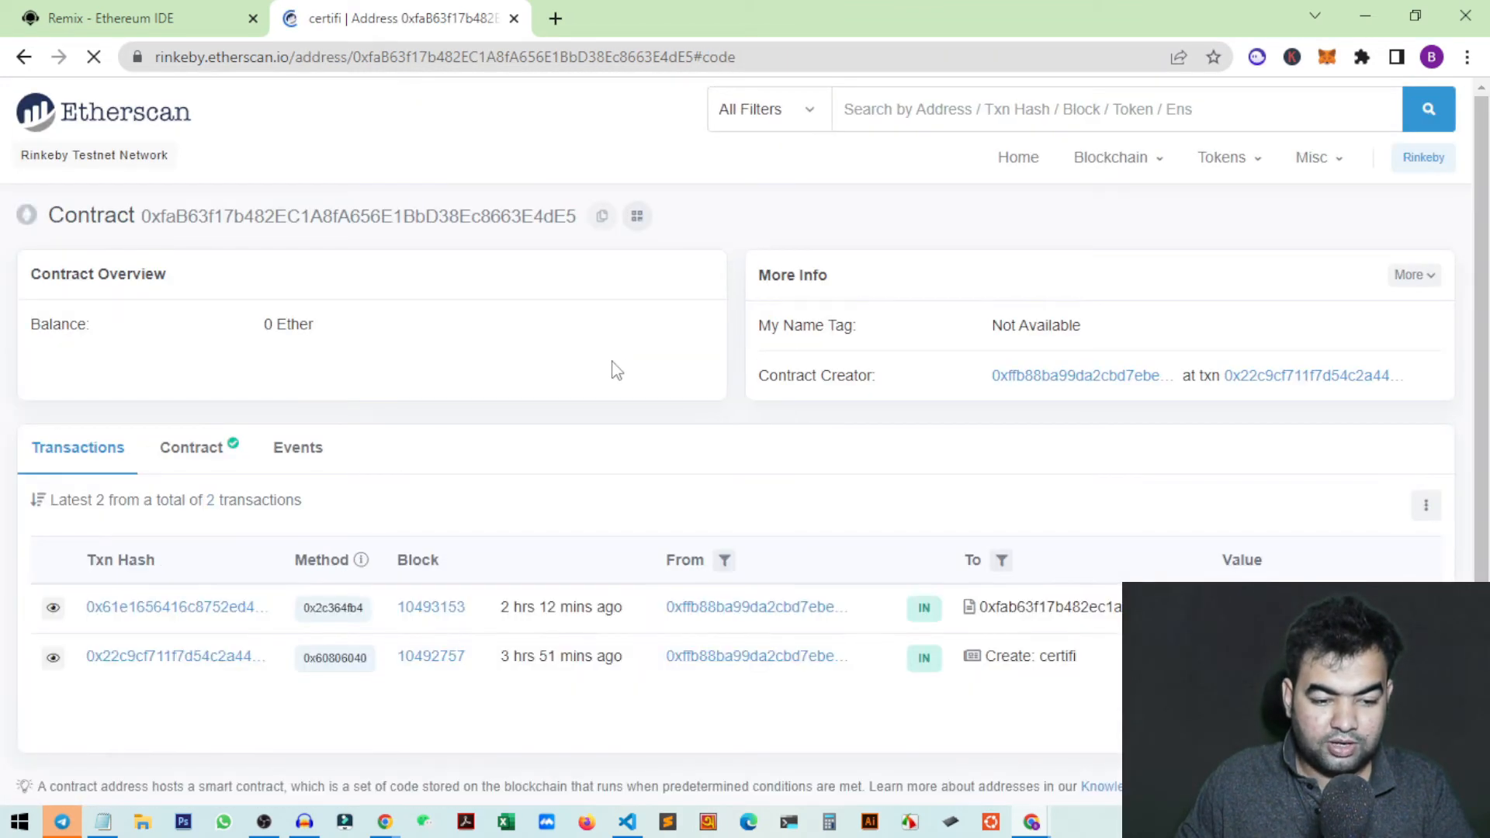
pyautogui.click(210, 469)
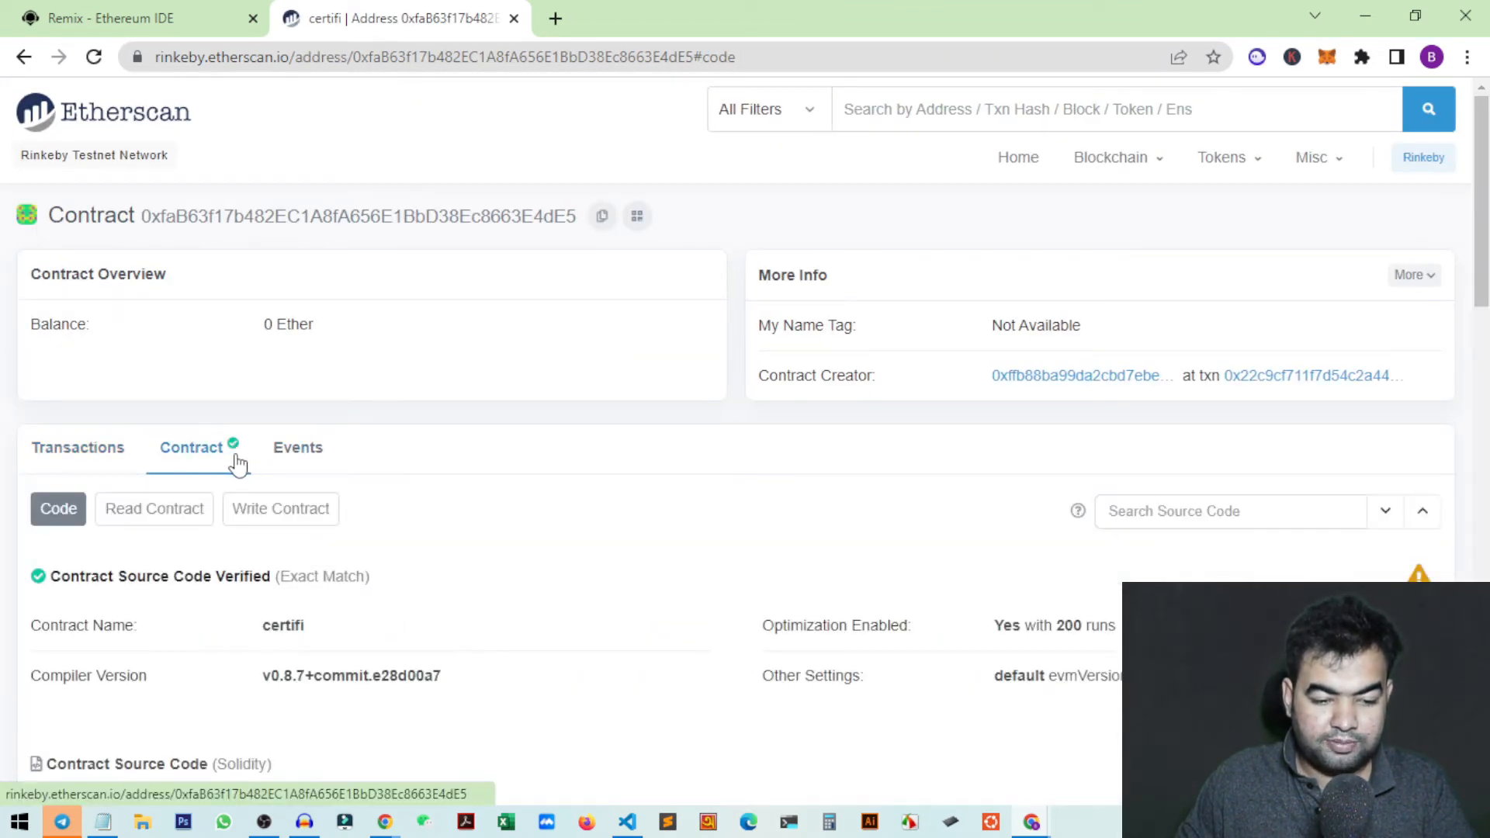
pyautogui.moveTo(51, 576); pyautogui.dragTo(274, 576)
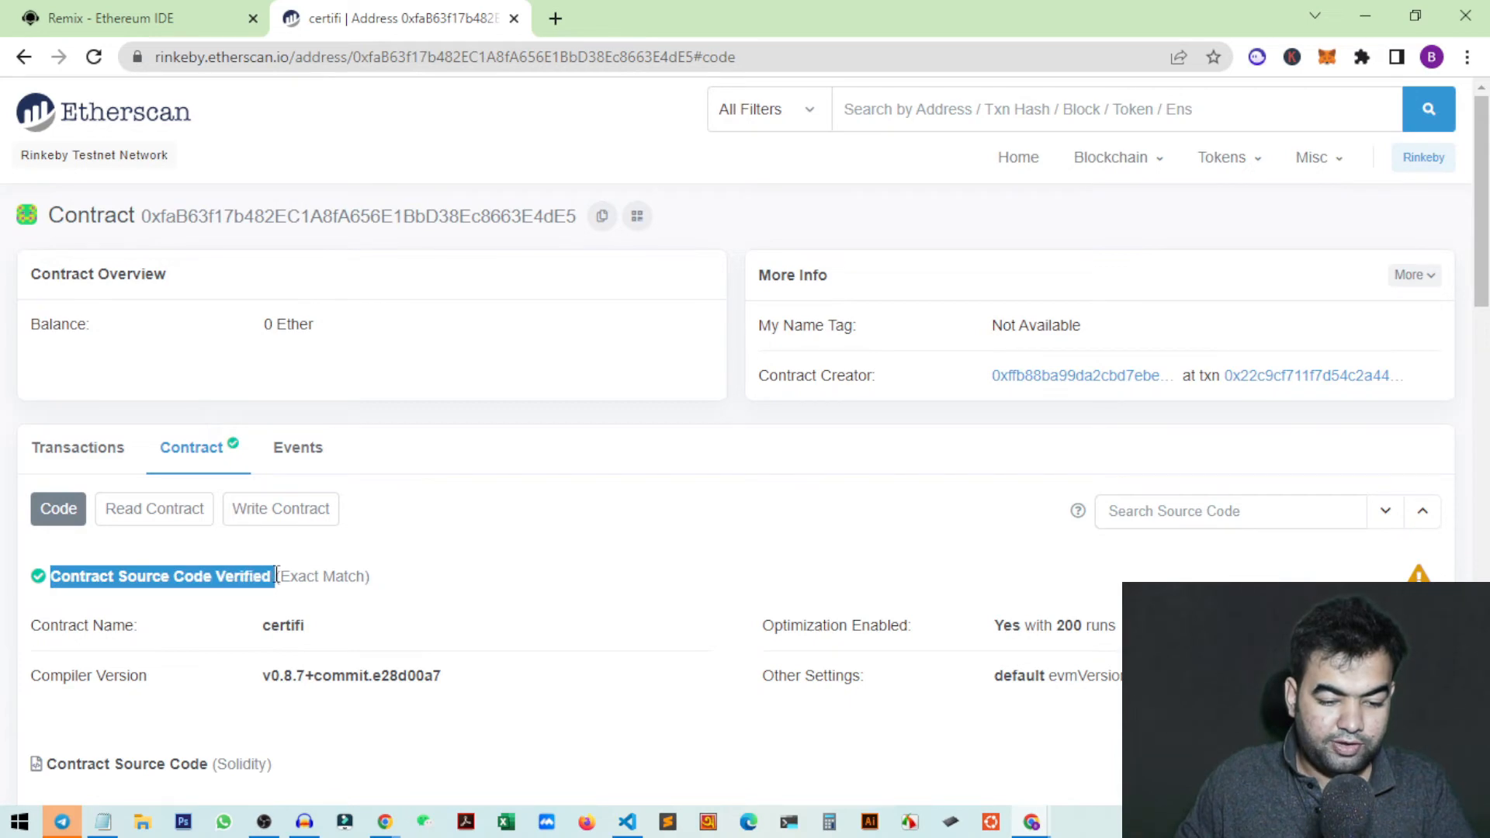
pyautogui.click(534, 561)
pyautogui.scroll(-4, 535, 513)
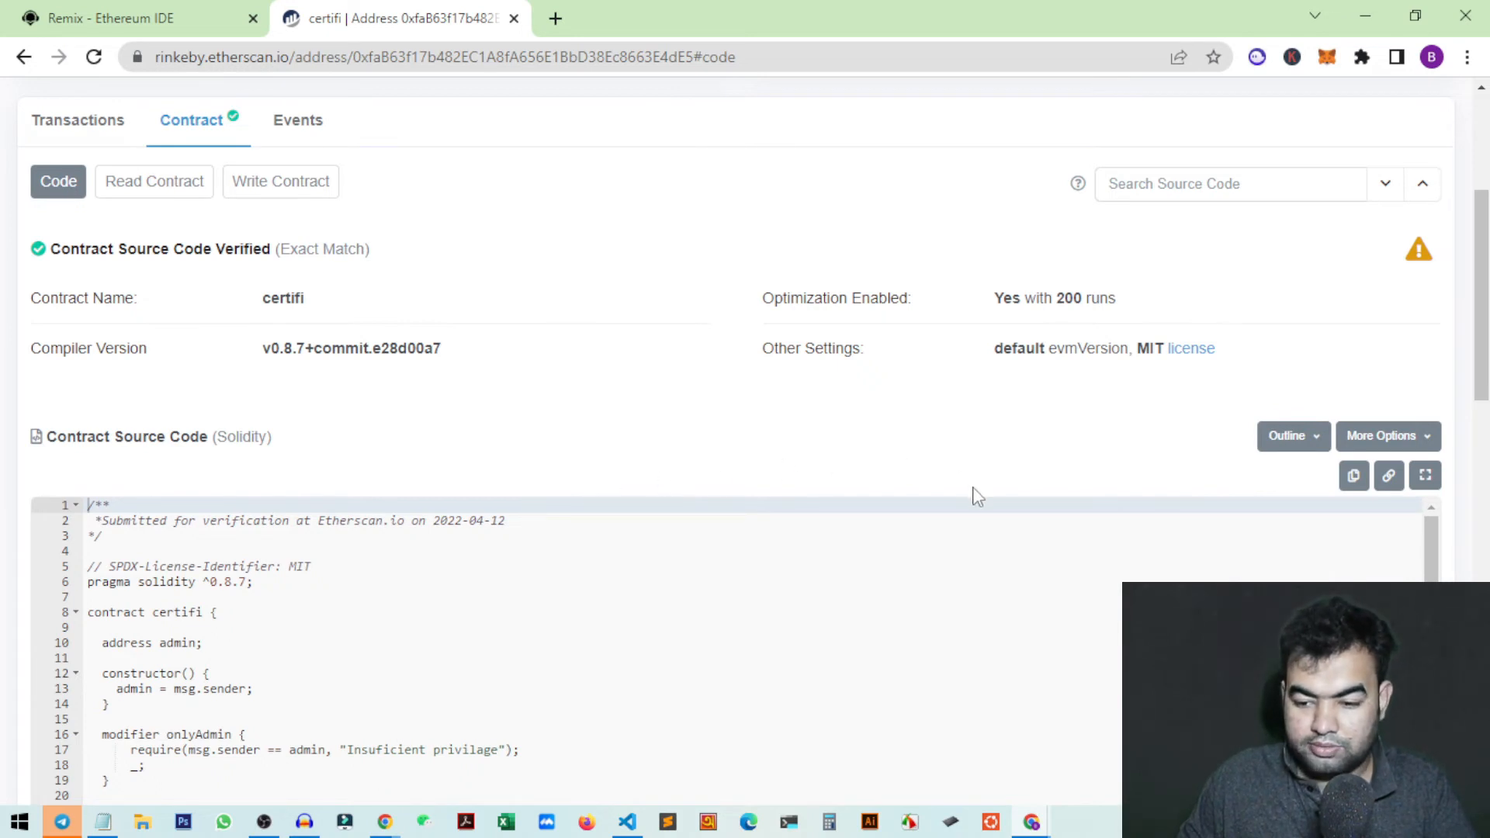
pyautogui.scroll(2, 336, 322)
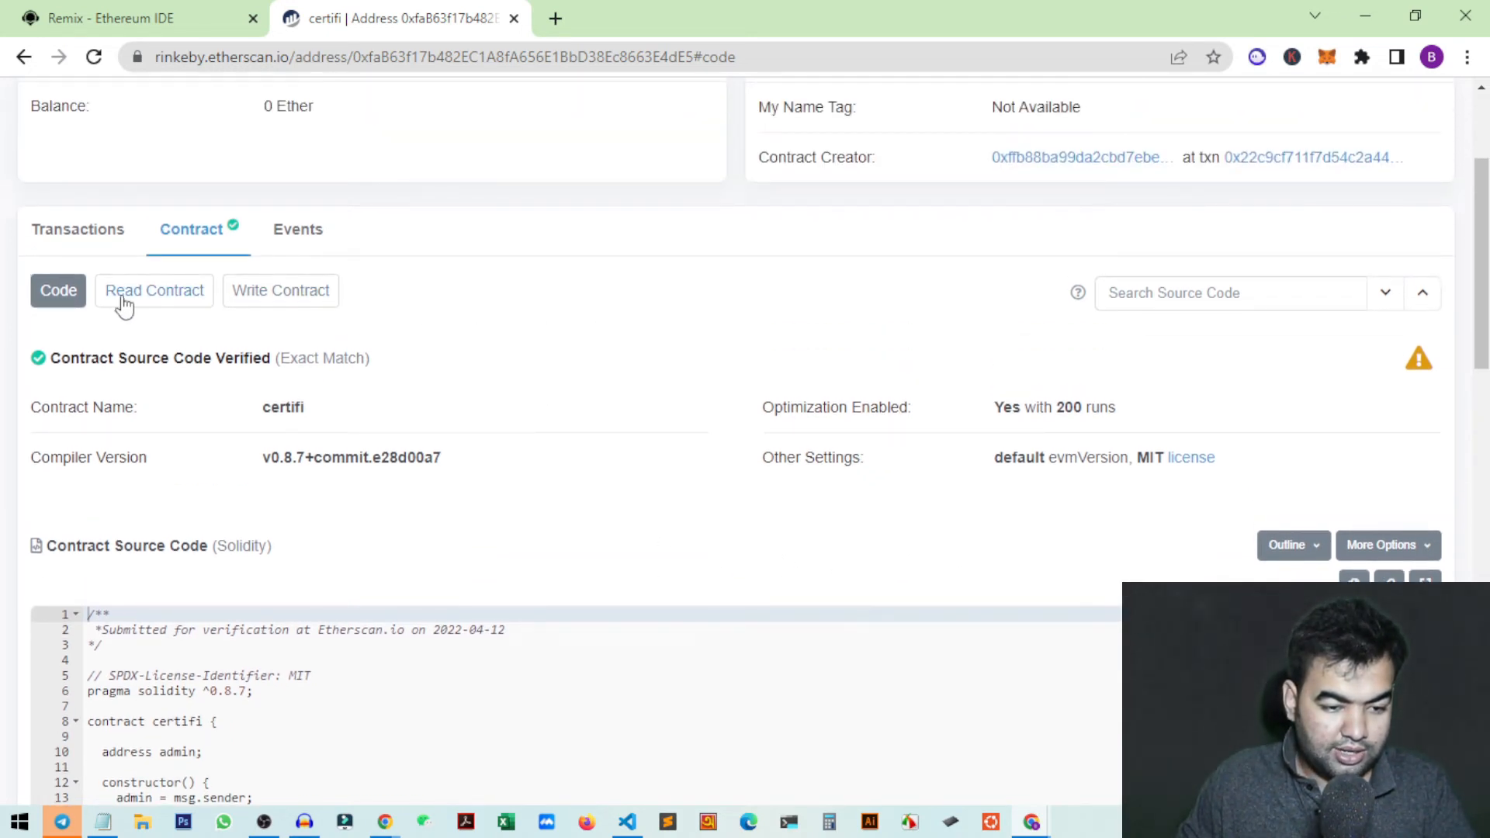
# Open the certificateDetails function among the contract's read functions, ready for its string input
pyautogui.click(160, 305)
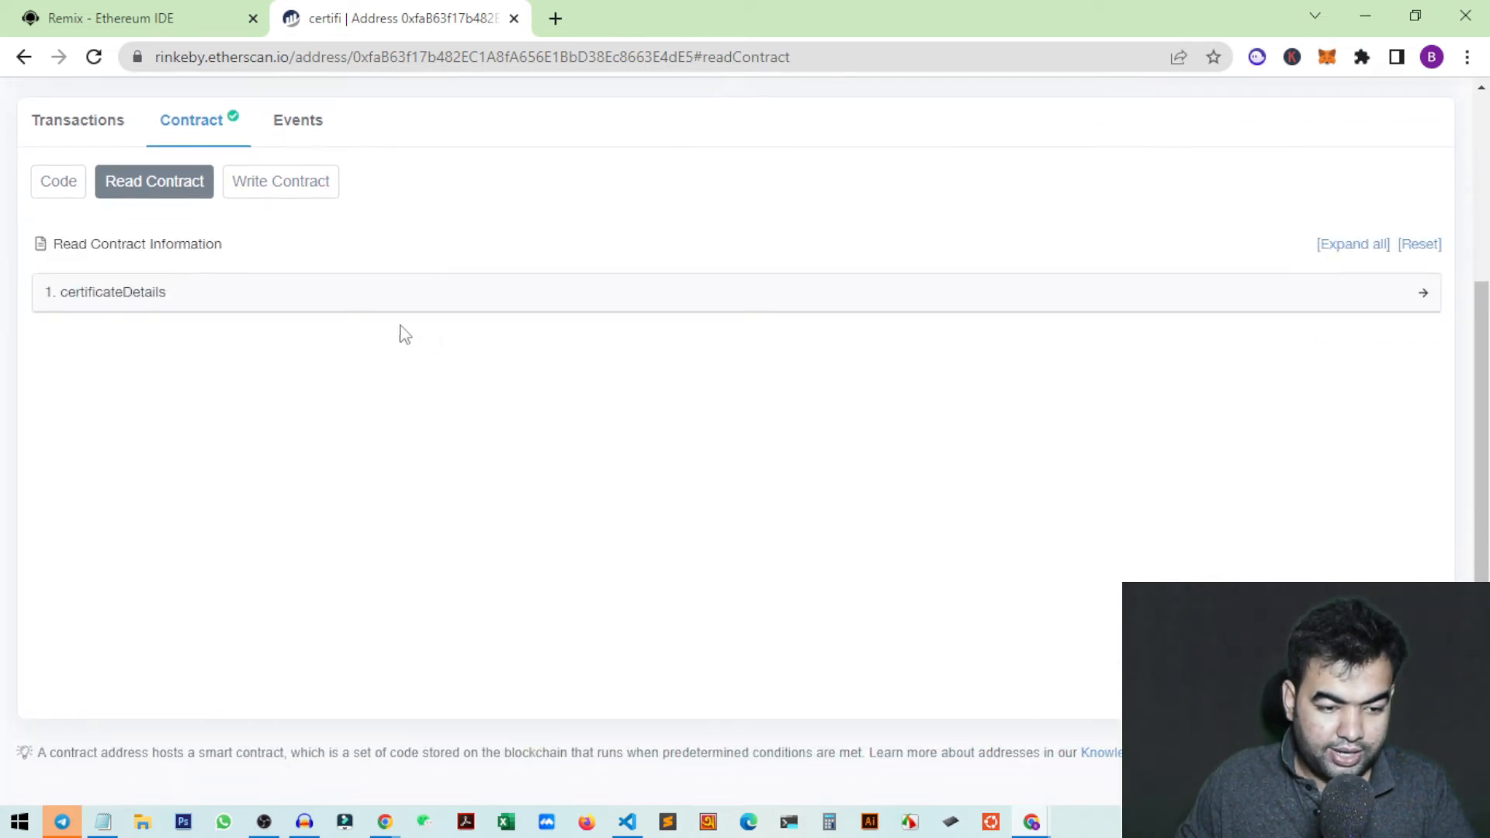
pyautogui.click(227, 300)
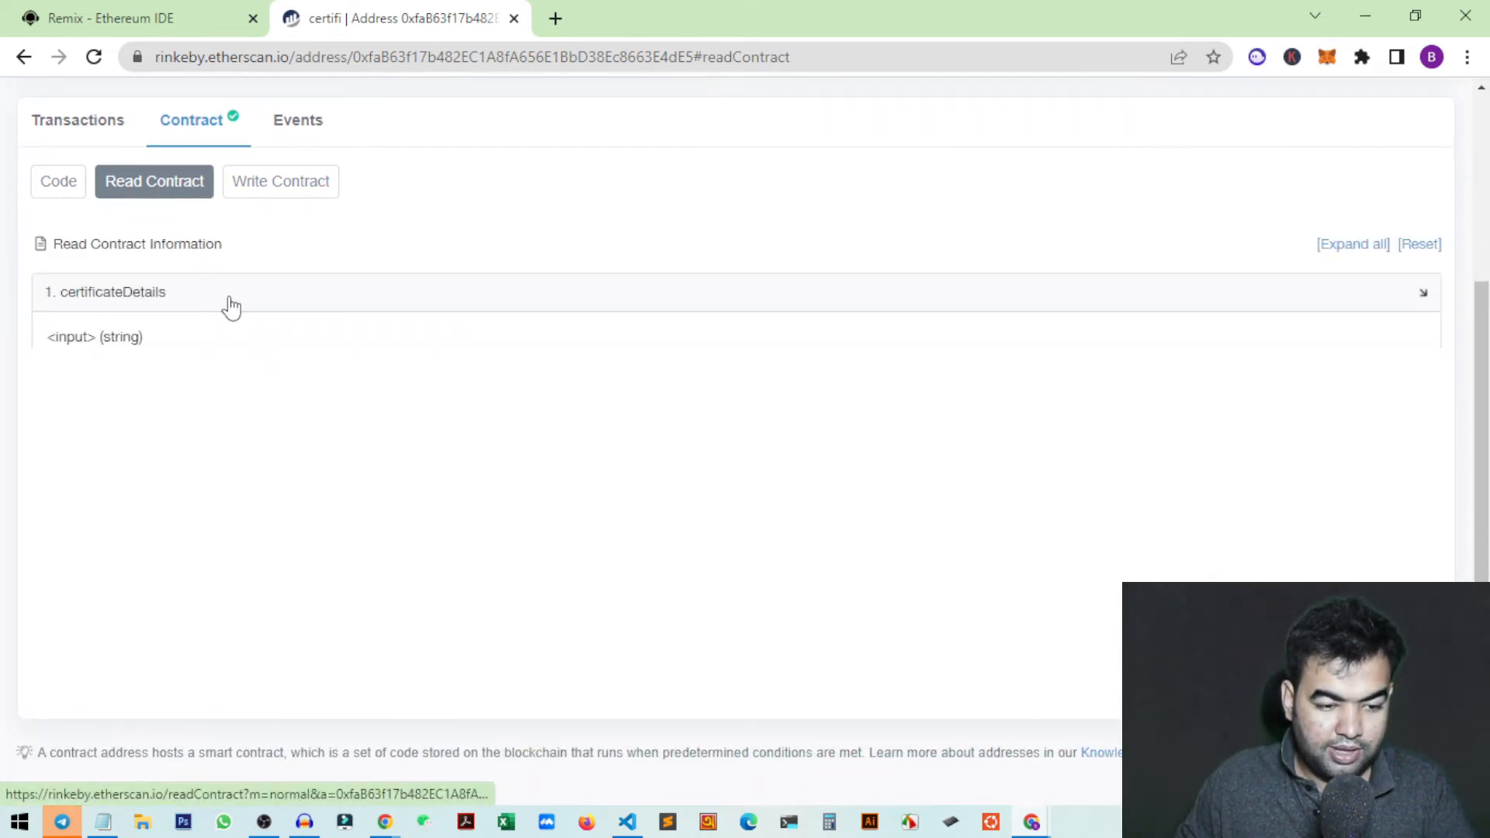
pyautogui.click(193, 367)
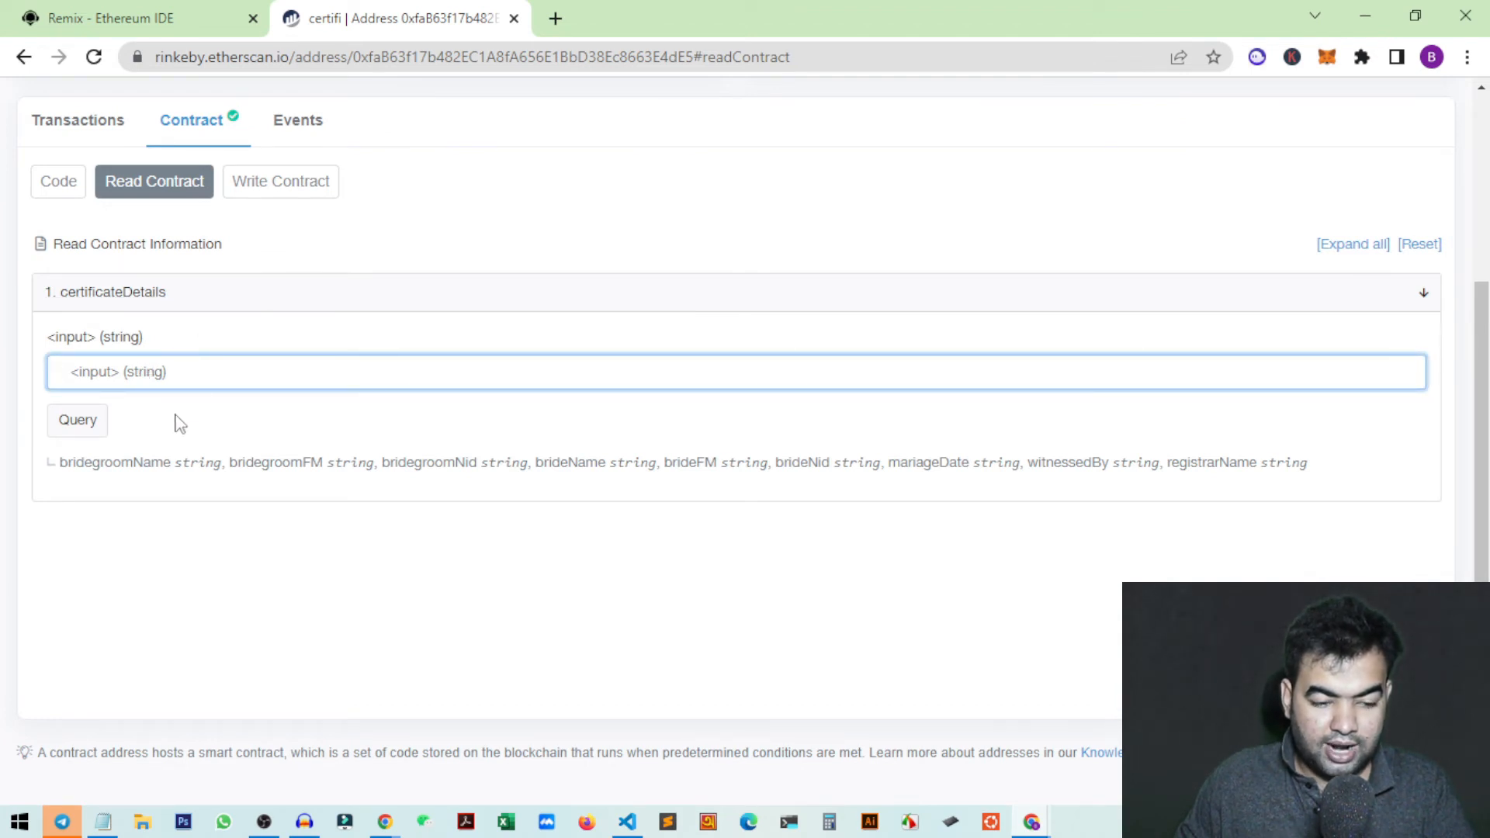
# Switch to Remix and copy the certificate ID used in the deployed contract's certificateDetails call
pyautogui.click(159, 19)
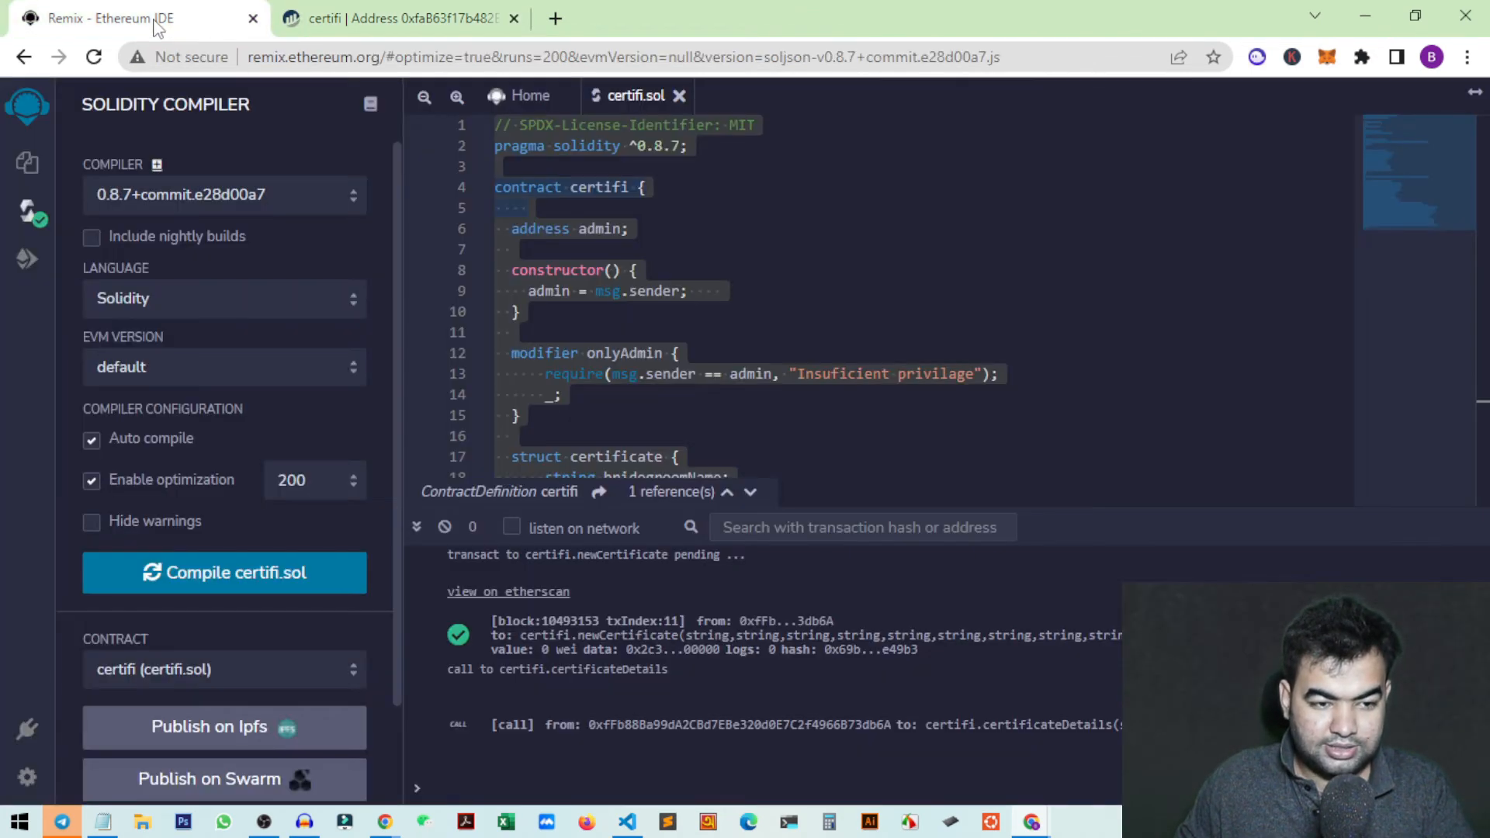
pyautogui.click(27, 259)
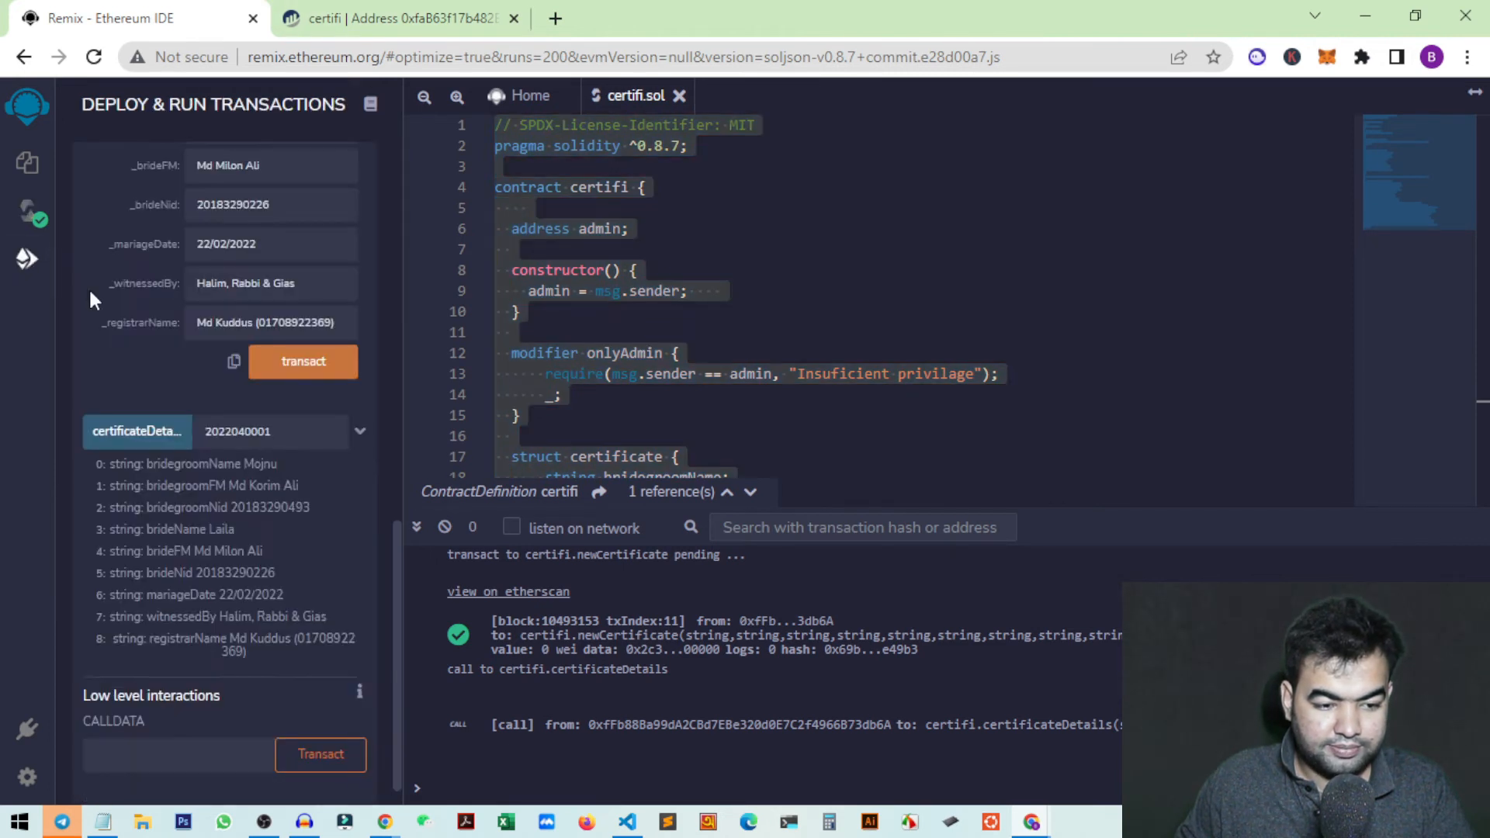
pyautogui.scroll(-1, 264, 501)
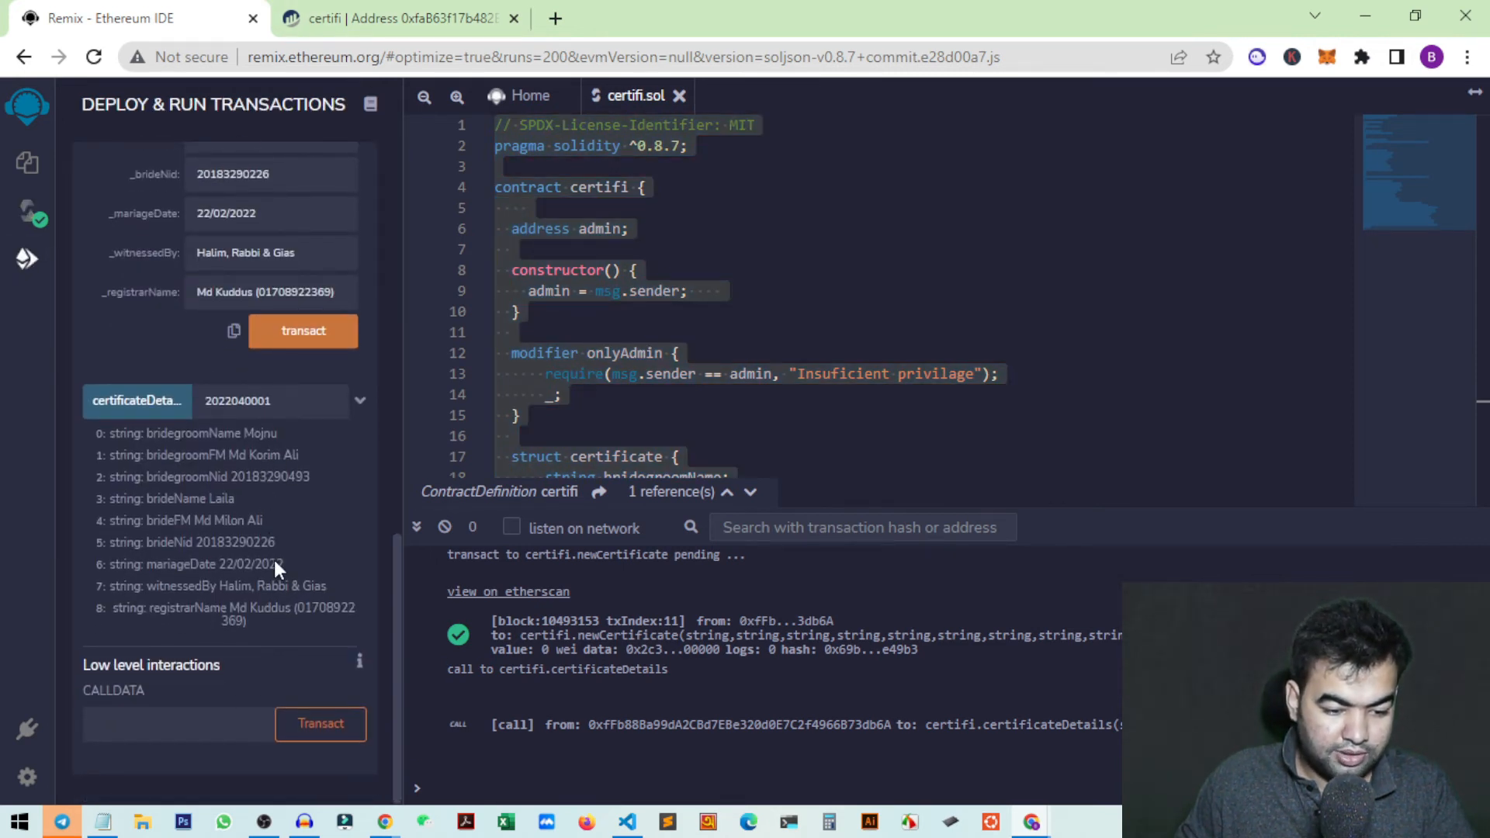
pyautogui.scroll(2, 306, 477)
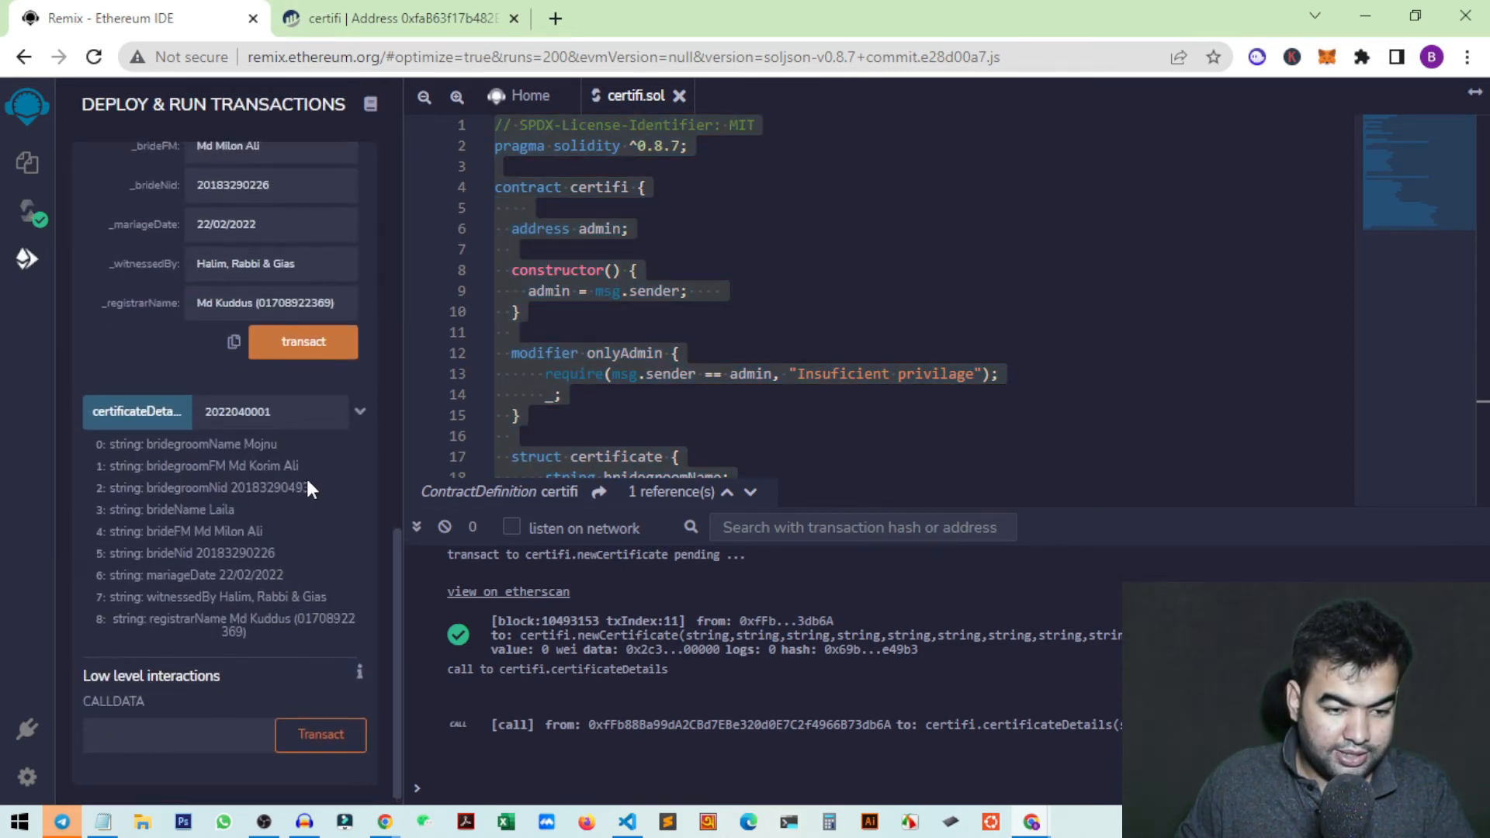
pyautogui.moveTo(276, 510); pyautogui.dragTo(178, 516)
pyautogui.hotkey('ctrl', 'c')
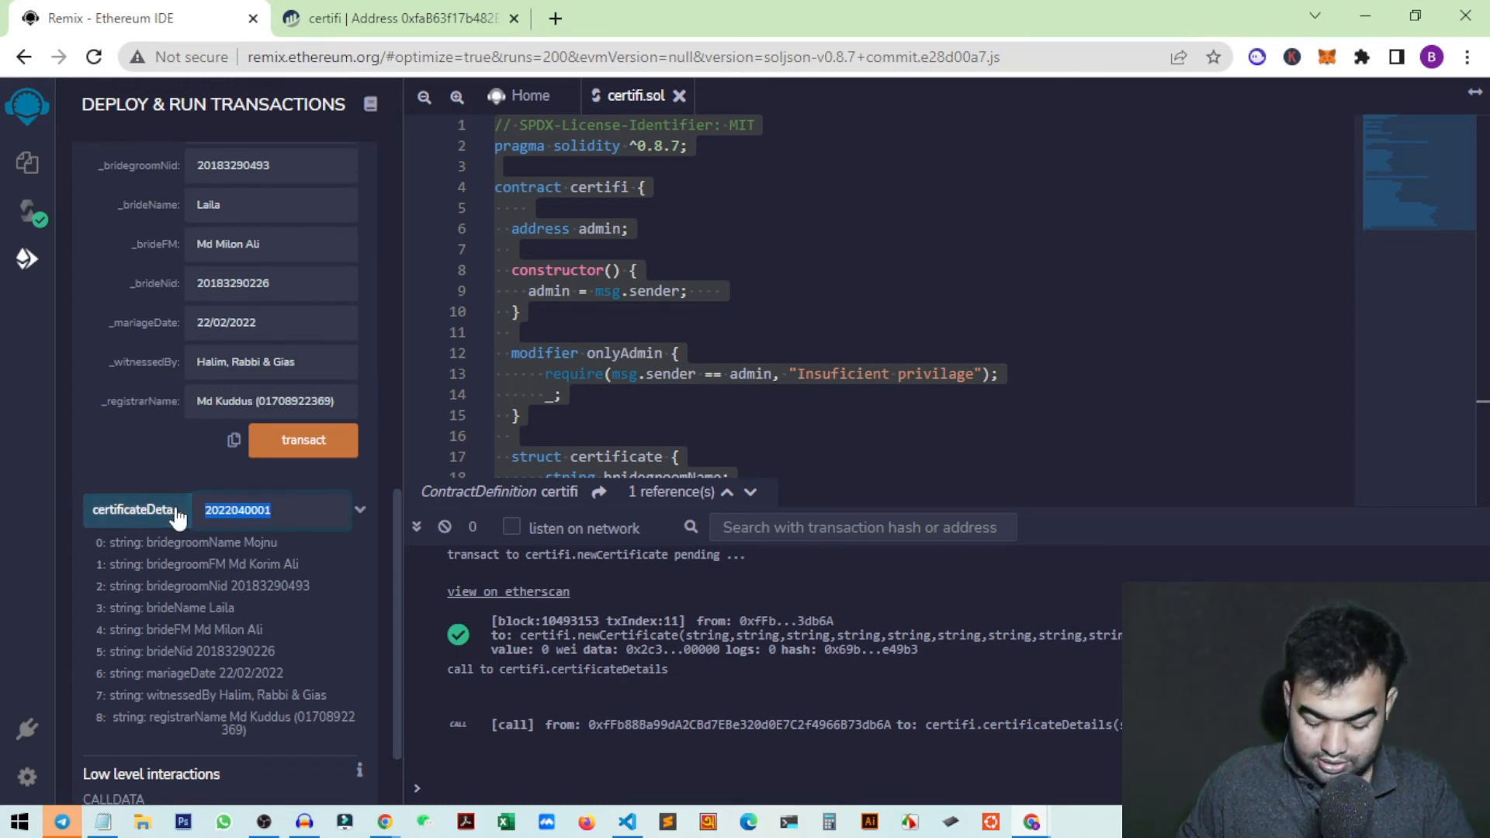
# Return to Etherscan and query certificateDetails with the copied certificate ID
pyautogui.click(388, 19)
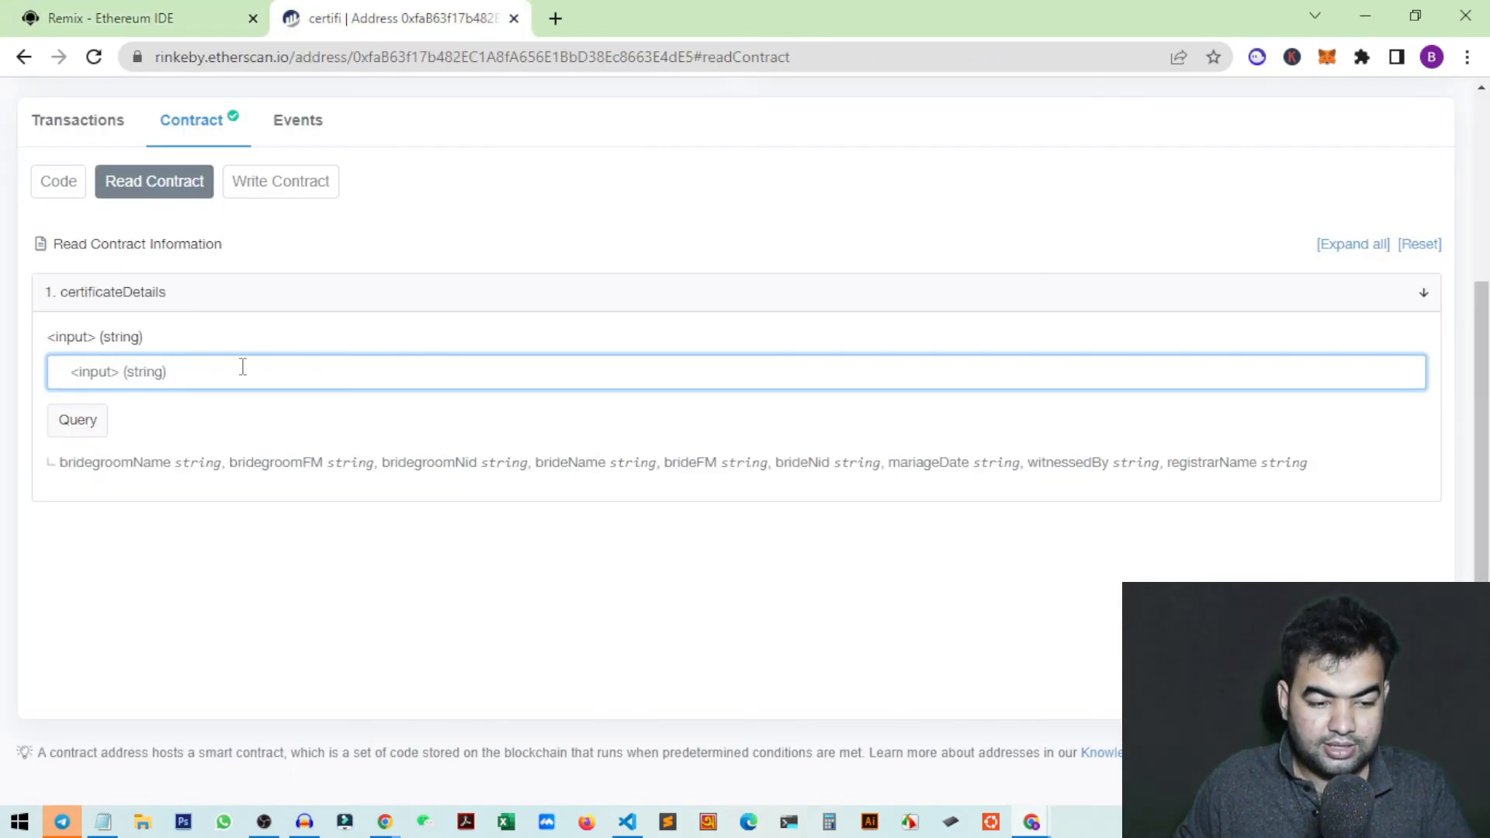
pyautogui.scroll(2, 293, 403)
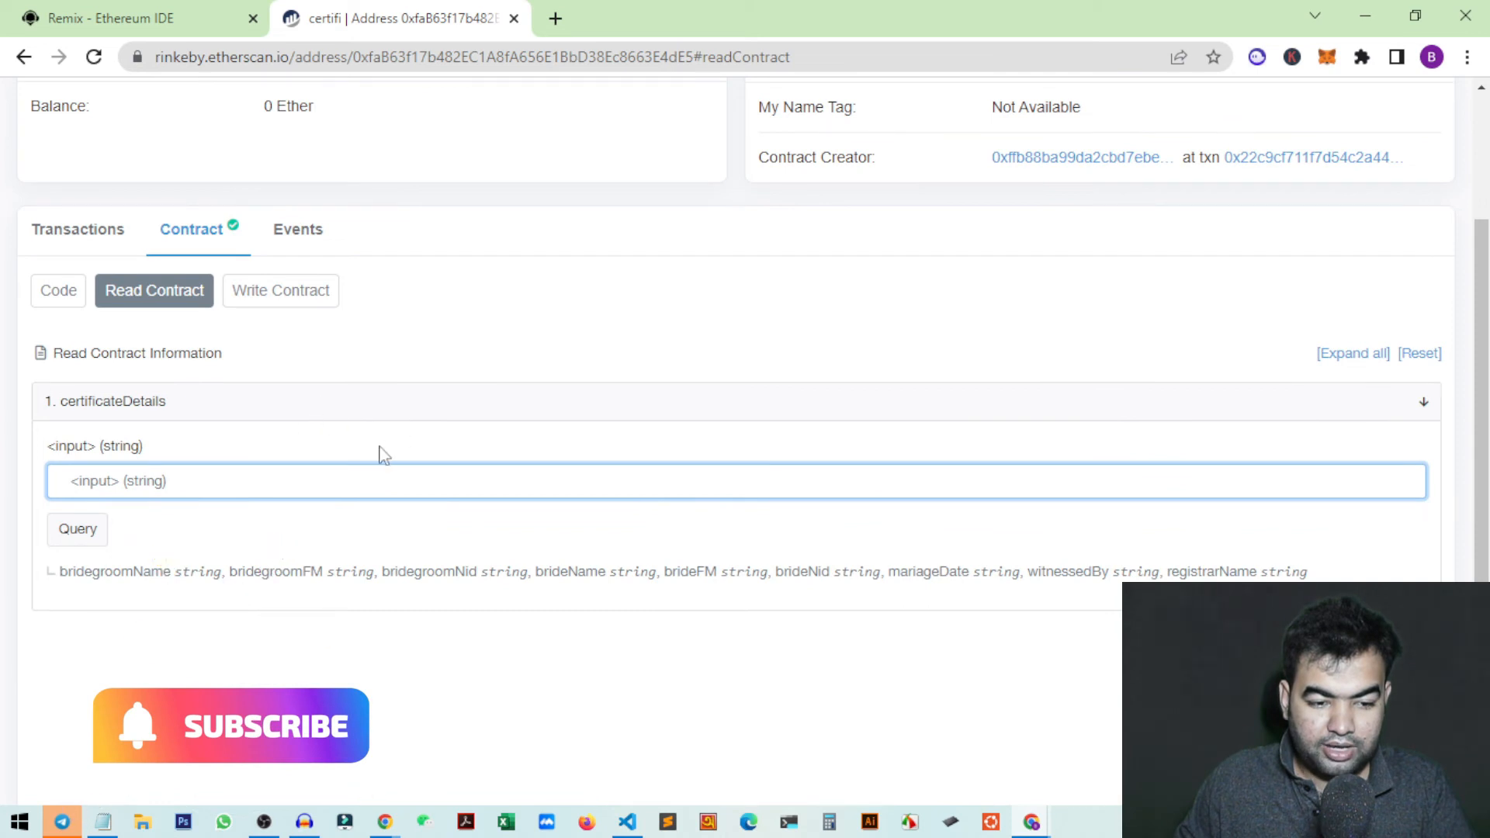
pyautogui.hotkey('ctrl', 'v')
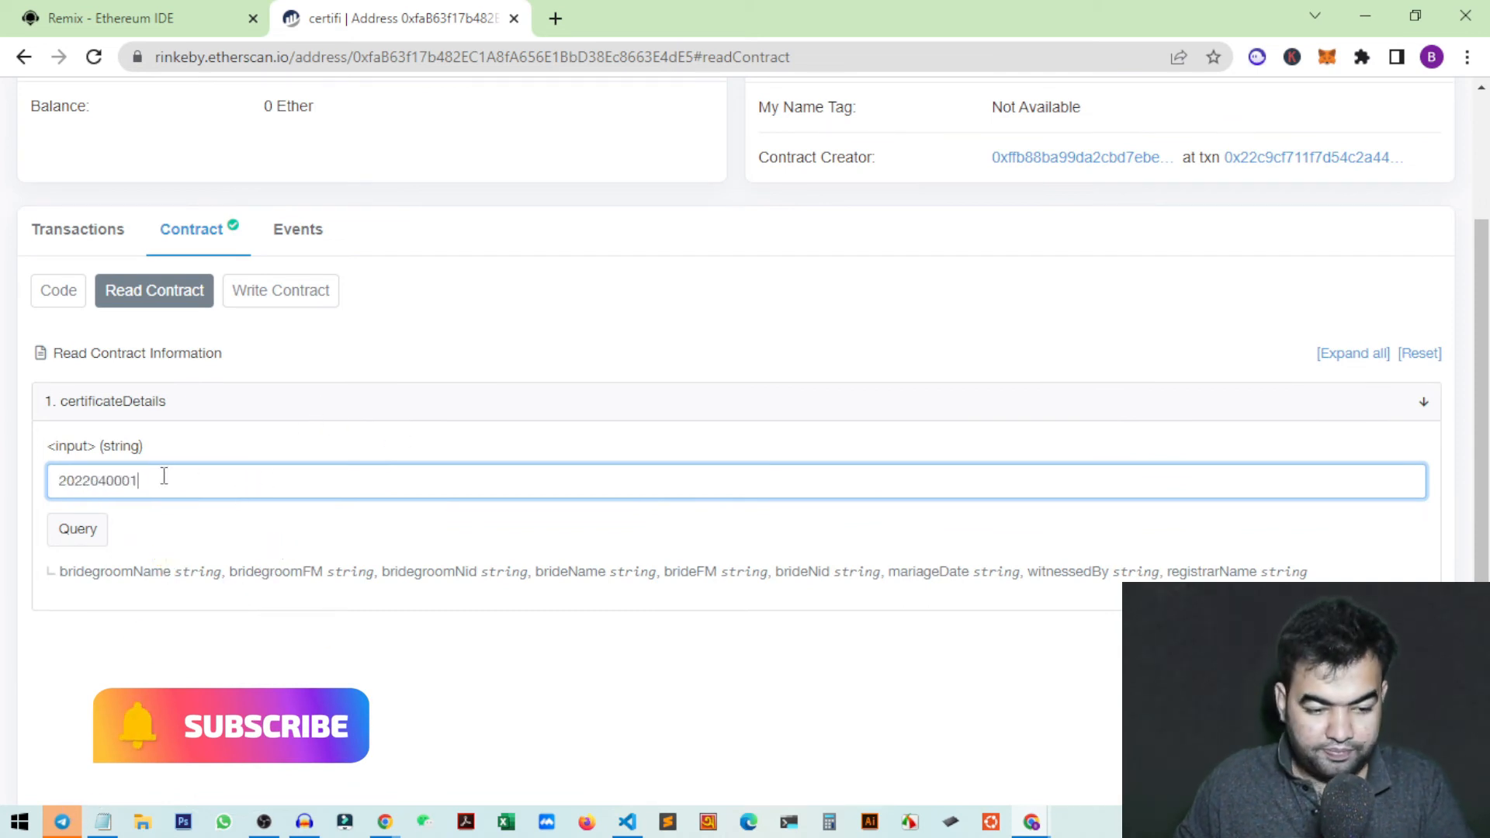
pyautogui.click(77, 531)
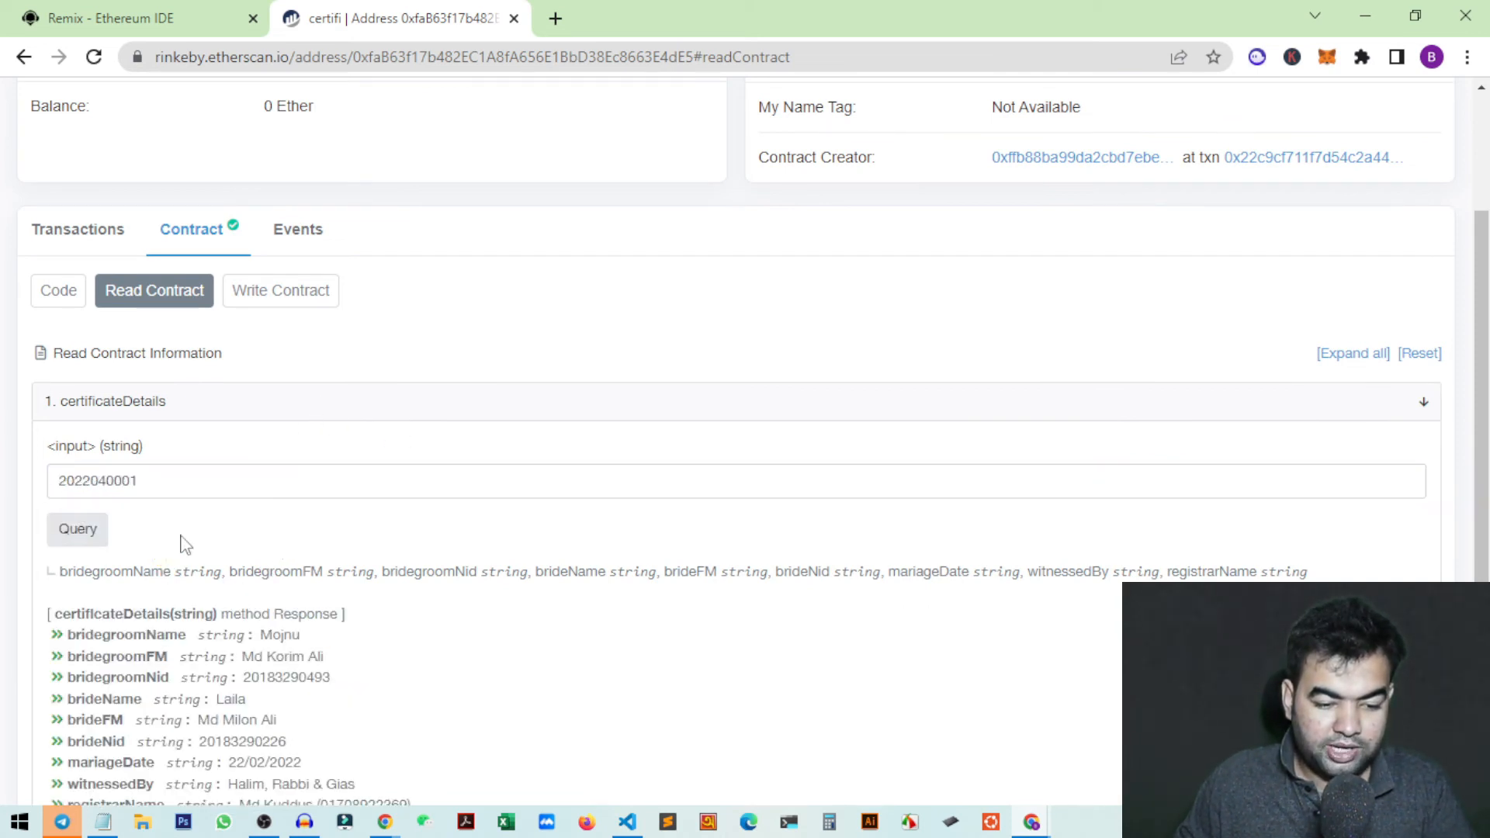
# Examine the certificate fields returned by certificateDetails and check the certificate ID that was queried
pyautogui.scroll(-3, 184, 542)
pyautogui.moveTo(400, 483); pyautogui.dragTo(49, 307)
pyautogui.click(422, 472)
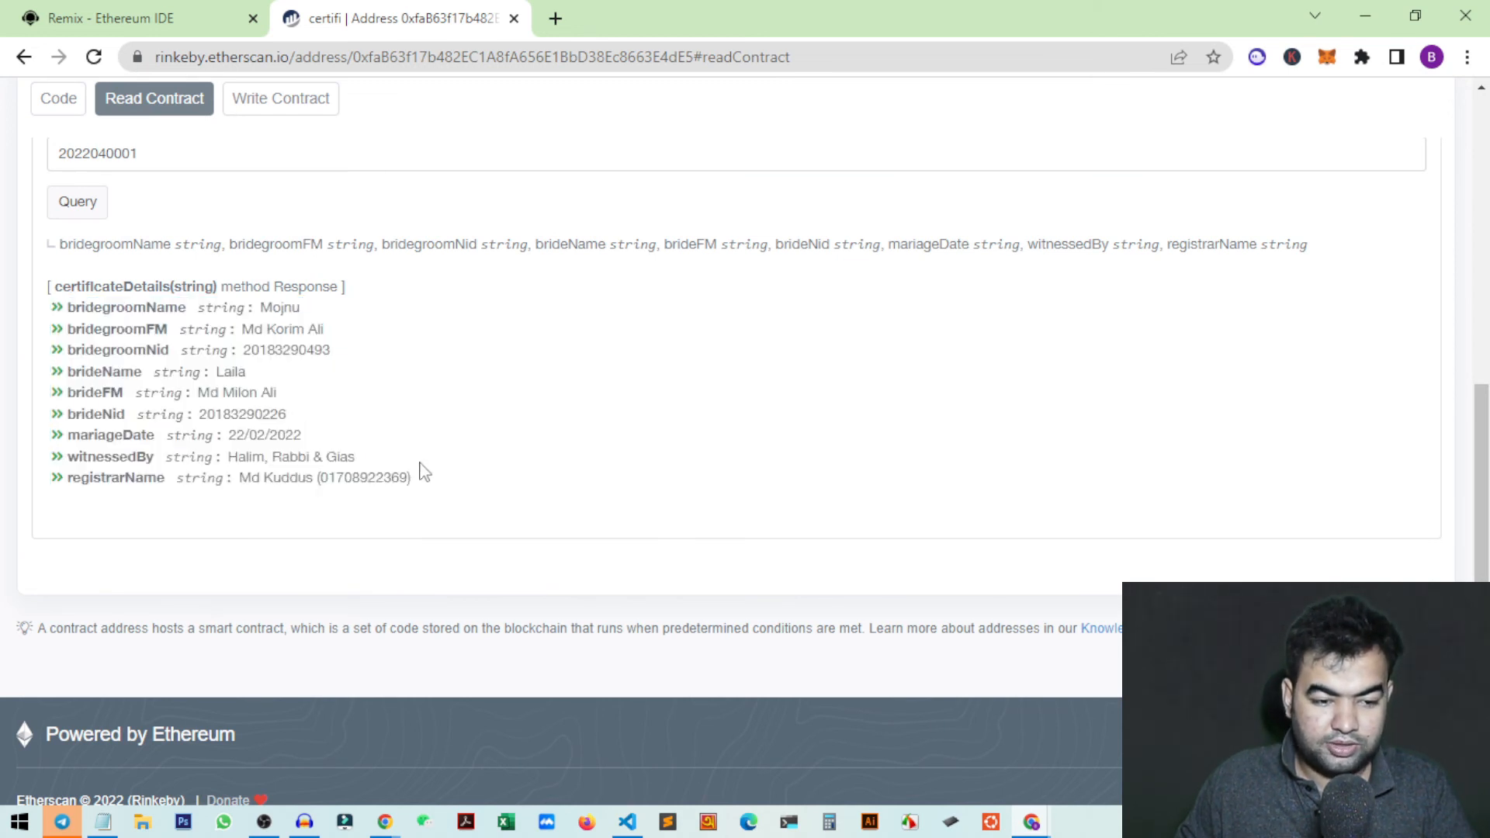
pyautogui.scroll(4, 456, 538)
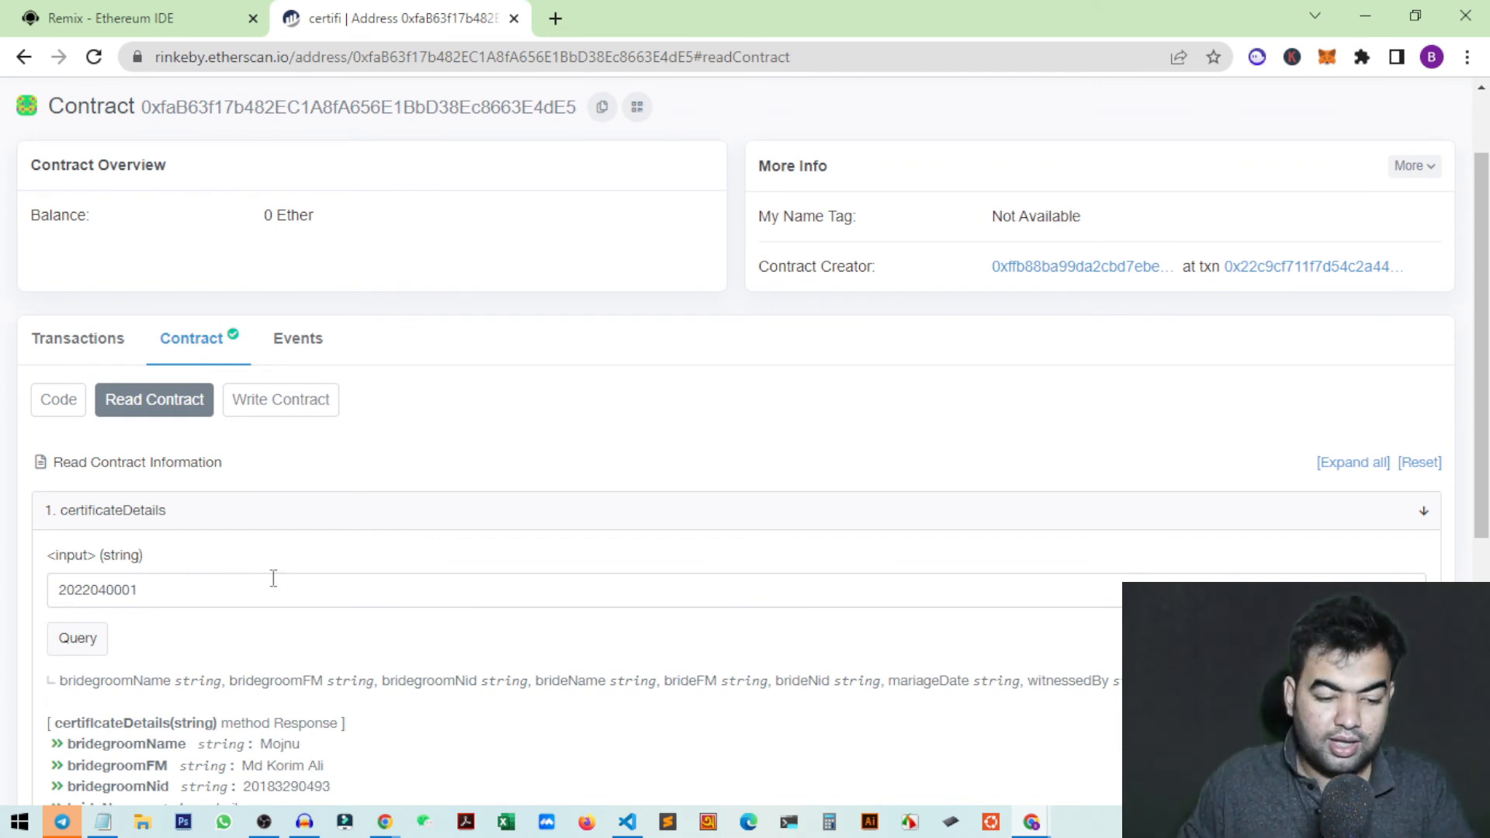
pyautogui.moveTo(167, 595); pyautogui.dragTo(59, 596)
pyautogui.click(161, 625)
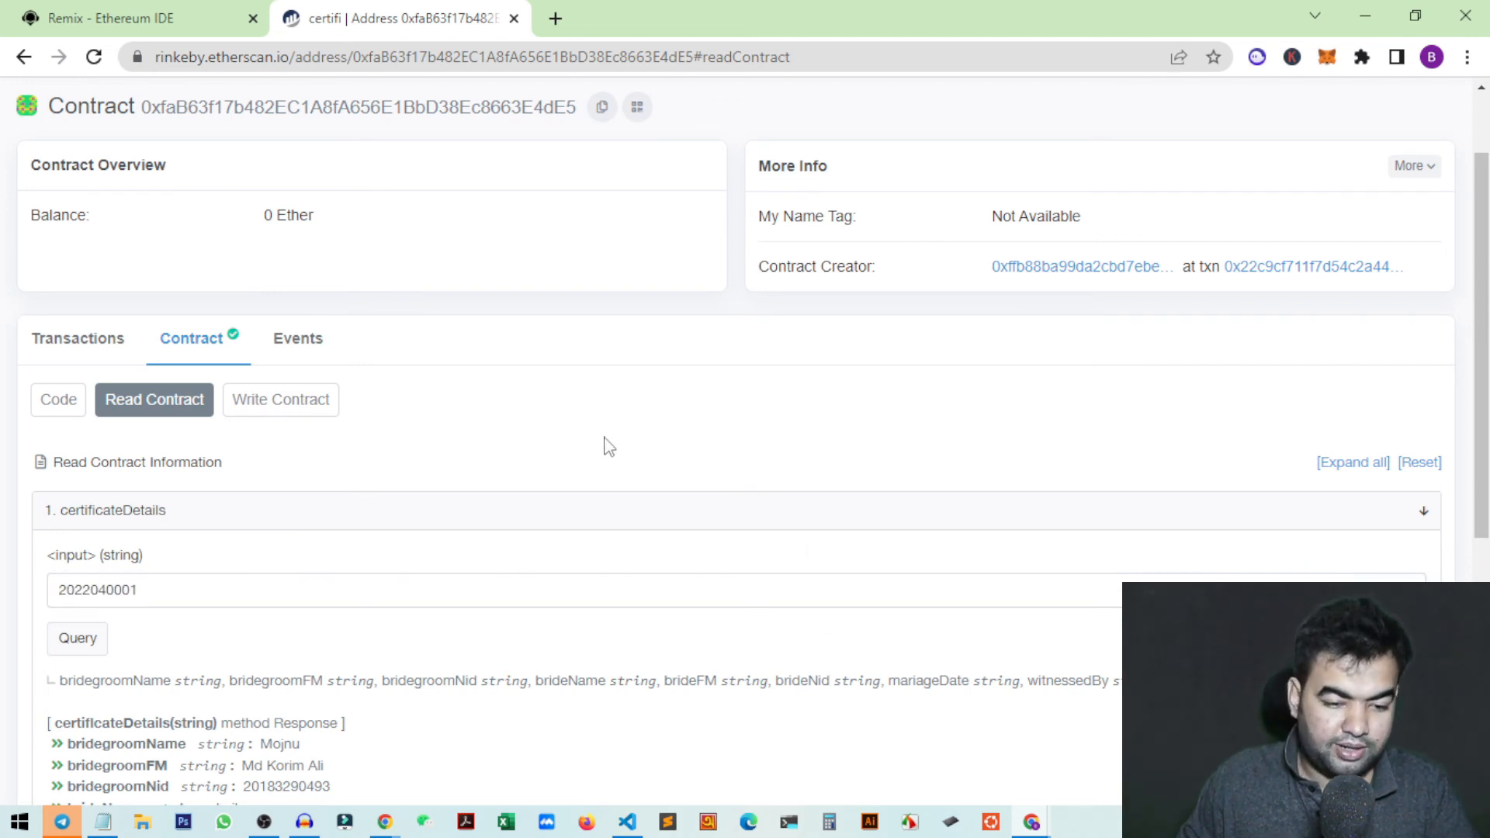
# Open the newCertificate function among the contract's write functions and review its input fields
pyautogui.click(292, 409)
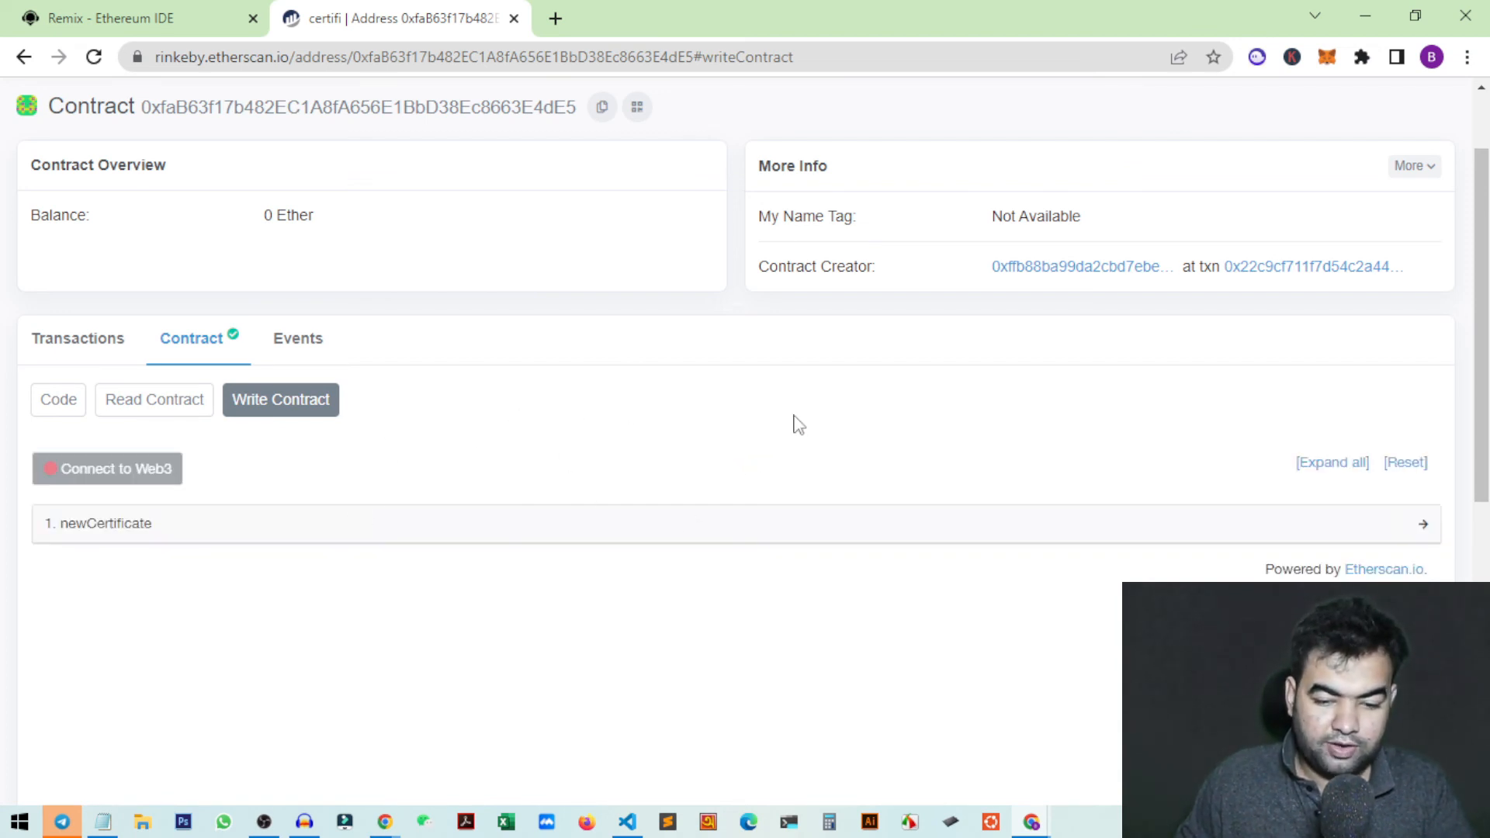
pyautogui.scroll(-1, 795, 423)
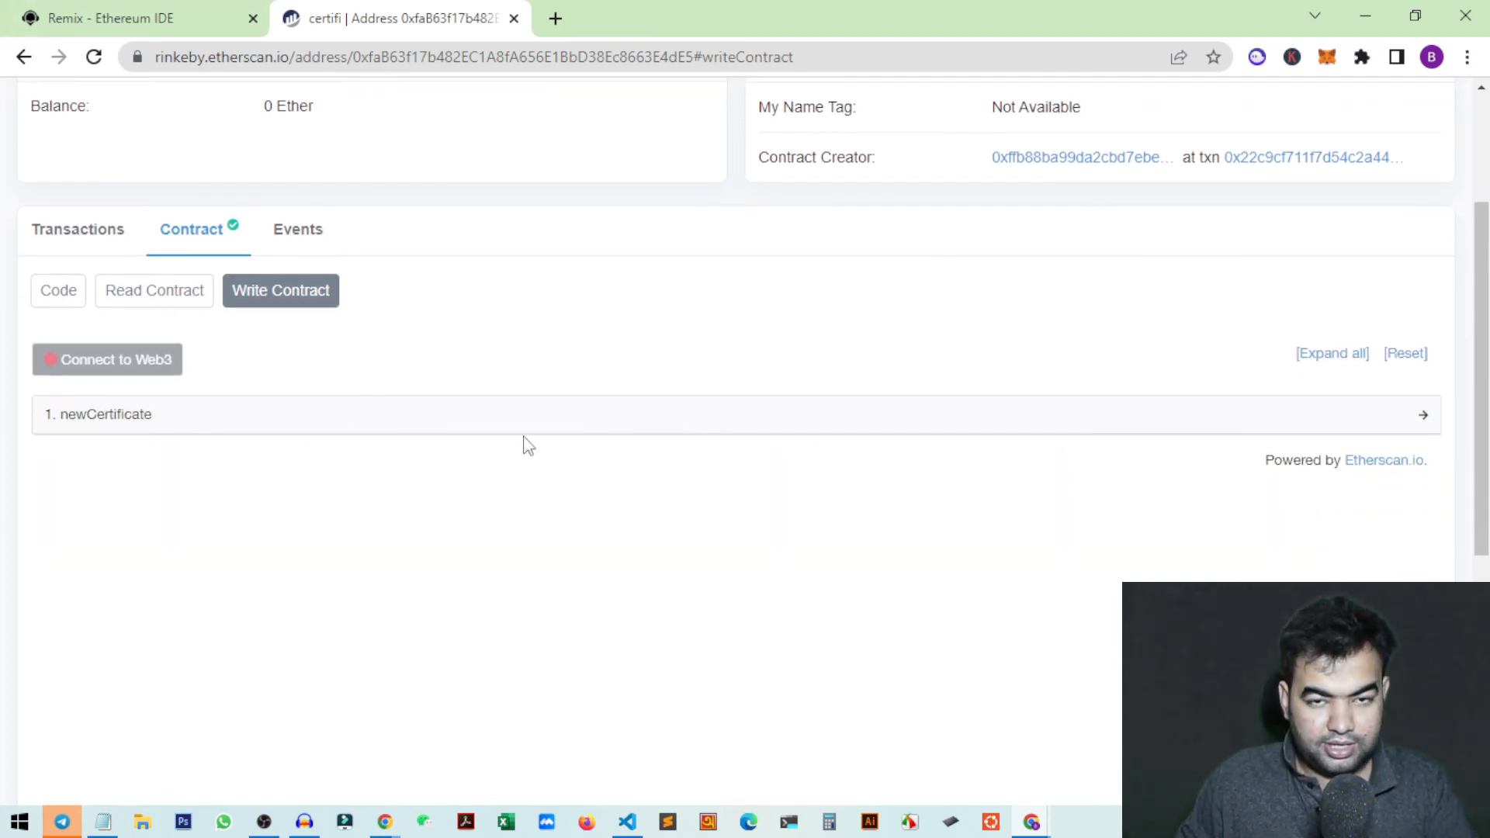
pyautogui.click(599, 415)
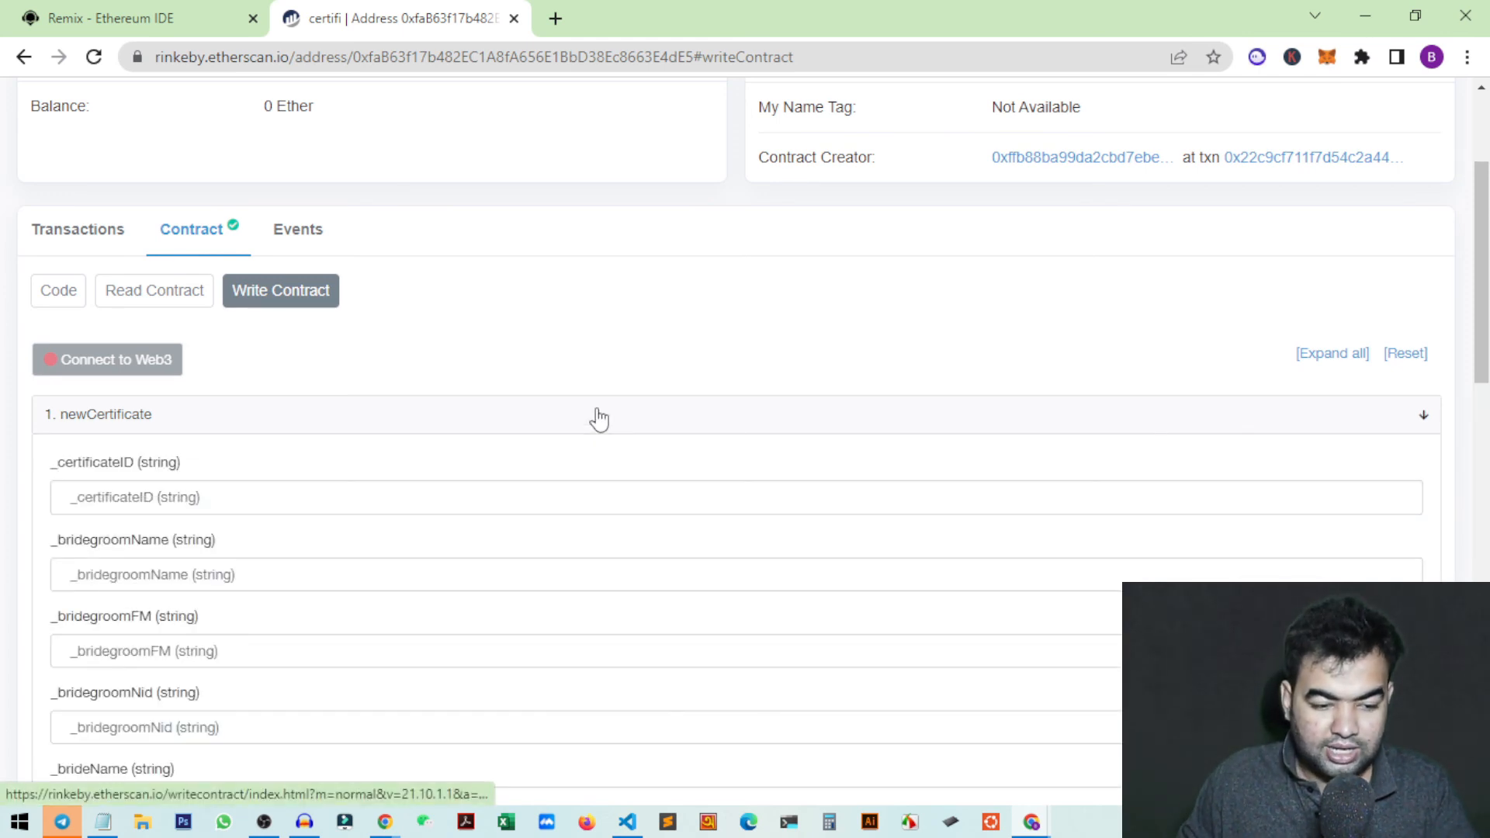
pyautogui.scroll(-4, 600, 417)
pyautogui.scroll(-5, 600, 417)
pyautogui.scroll(10, 599, 417)
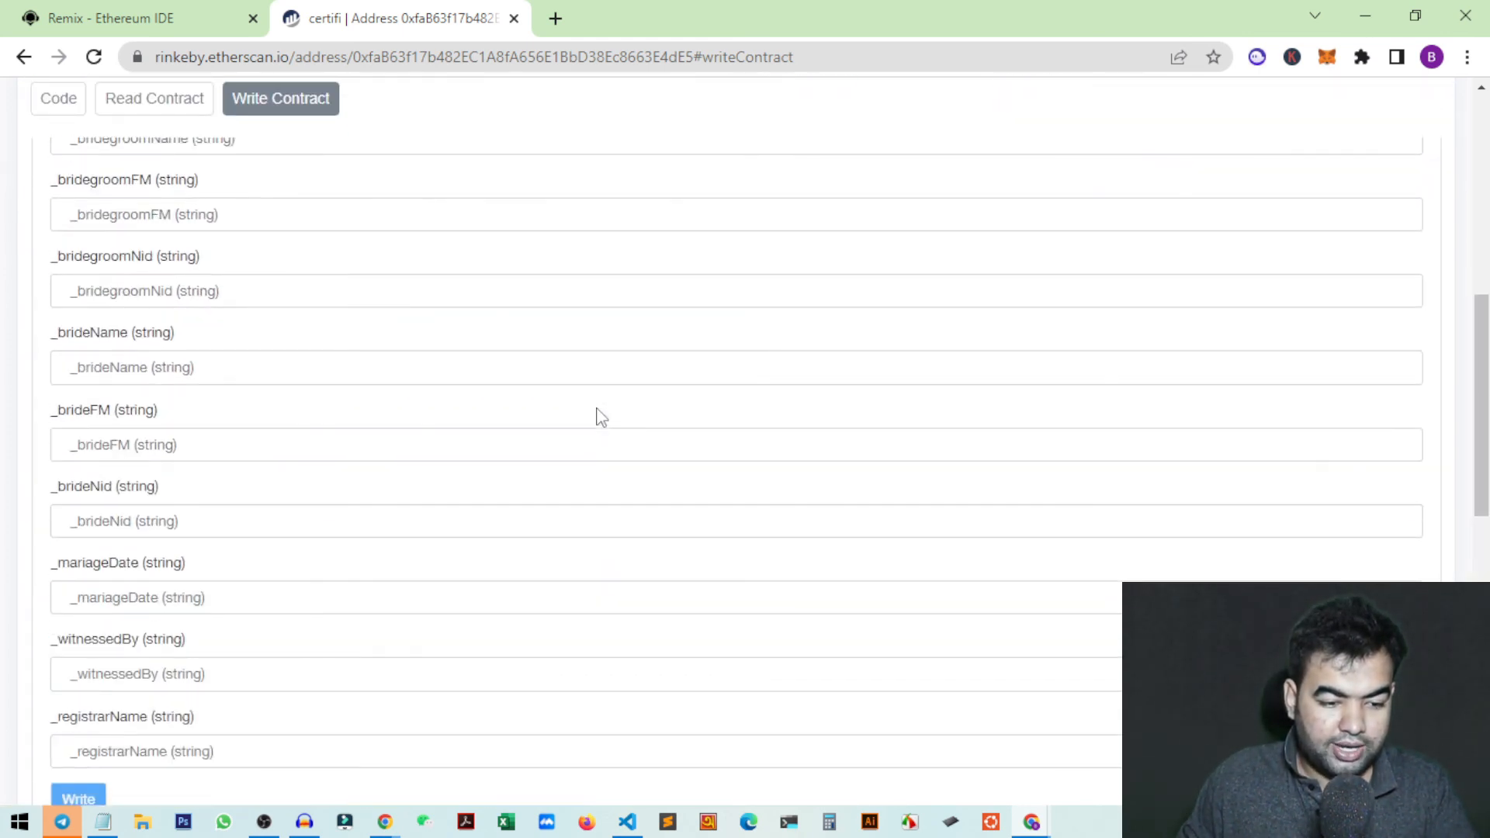
pyautogui.scroll(3, 521, 475)
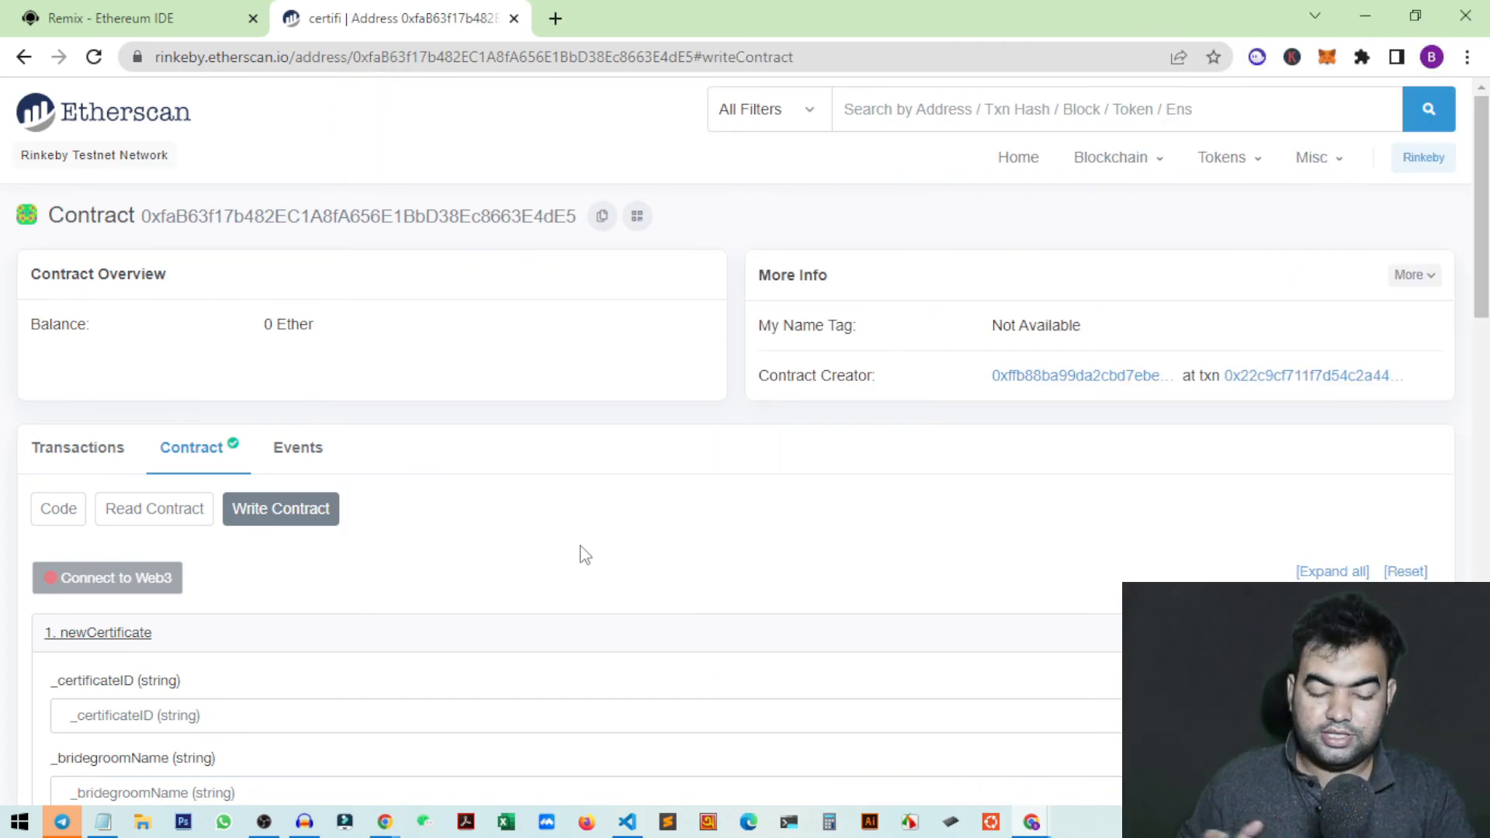